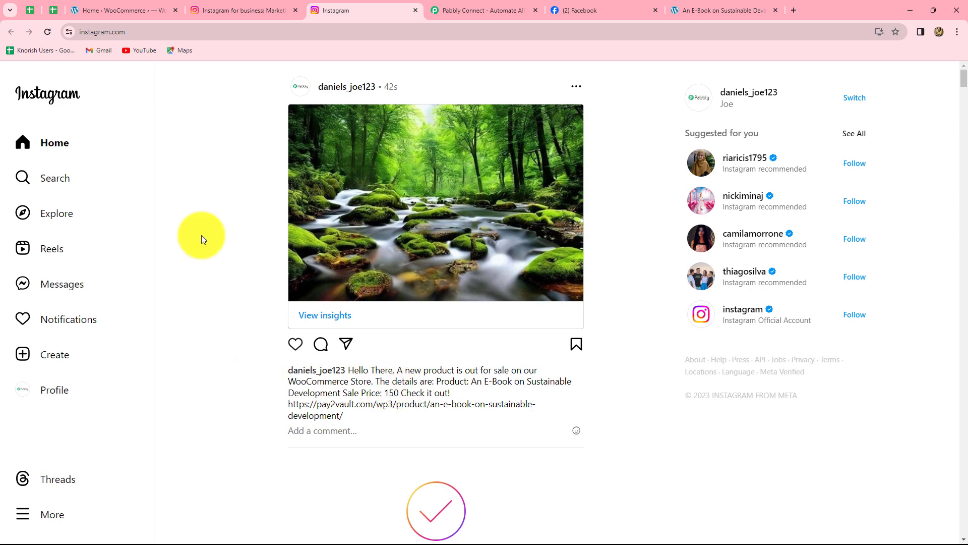
# Switch to the Pabbly Connect site, sign in to the existing account and access Pabbly Connect
pyautogui.click(150, 12)
pyautogui.click(343, 10)
pyautogui.click(500, 13)
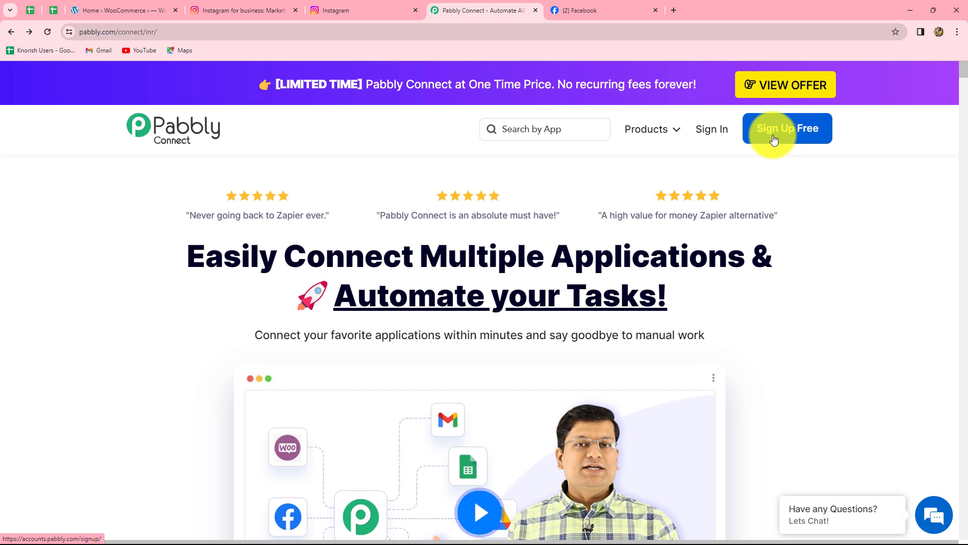
pyautogui.click(711, 130)
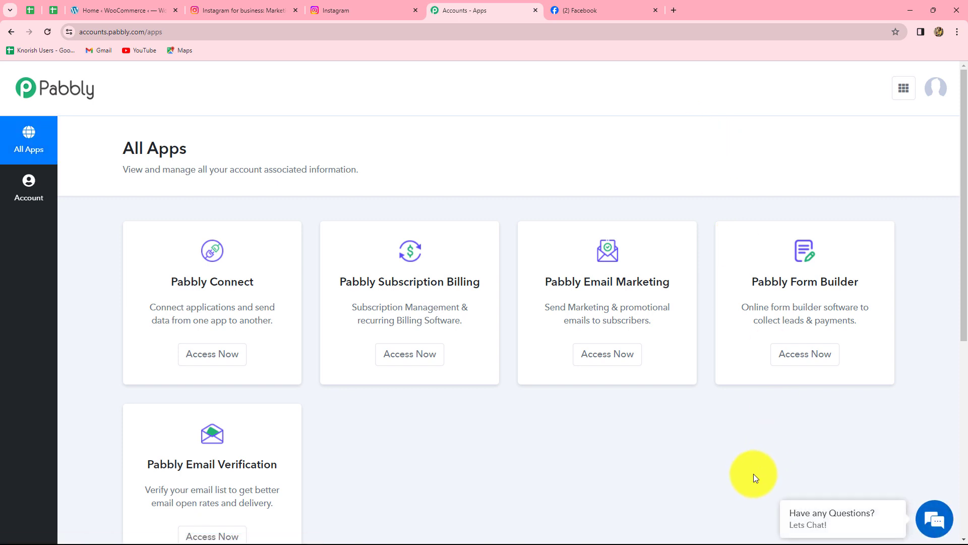
pyautogui.click(237, 366)
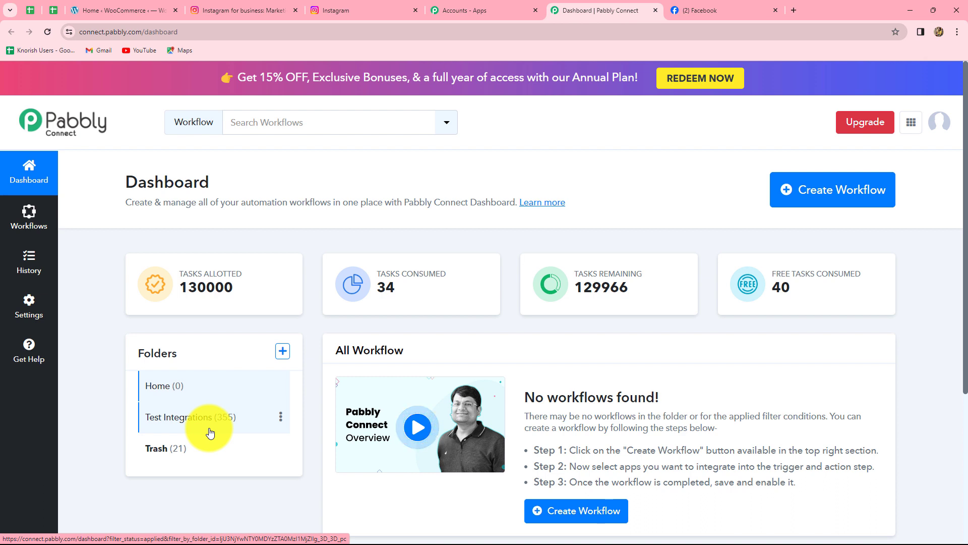
# Create a workflow named "Share WooCommerce Products on Instagram" in the Test Integrations folder
pyautogui.click(835, 207)
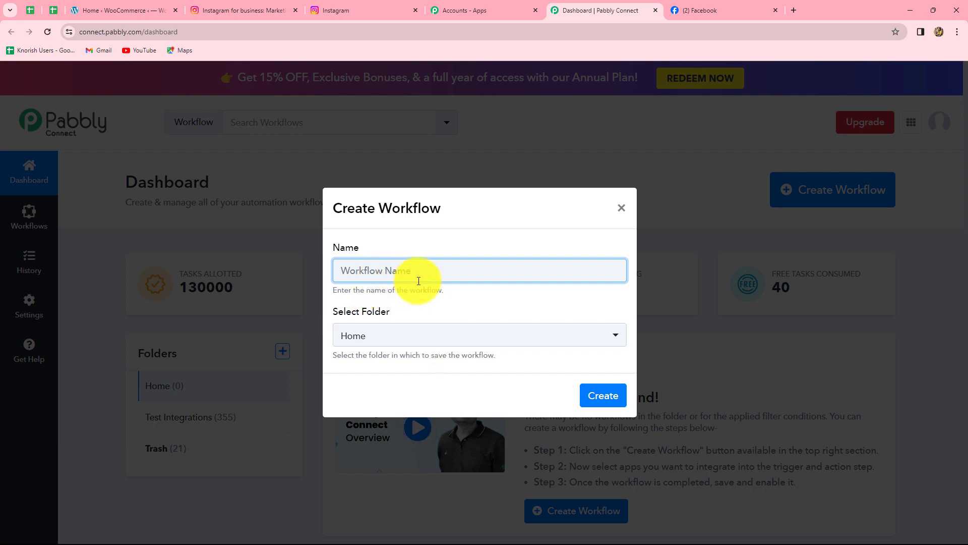
pyautogui.write('Share WooCommerce Products on Instagram')
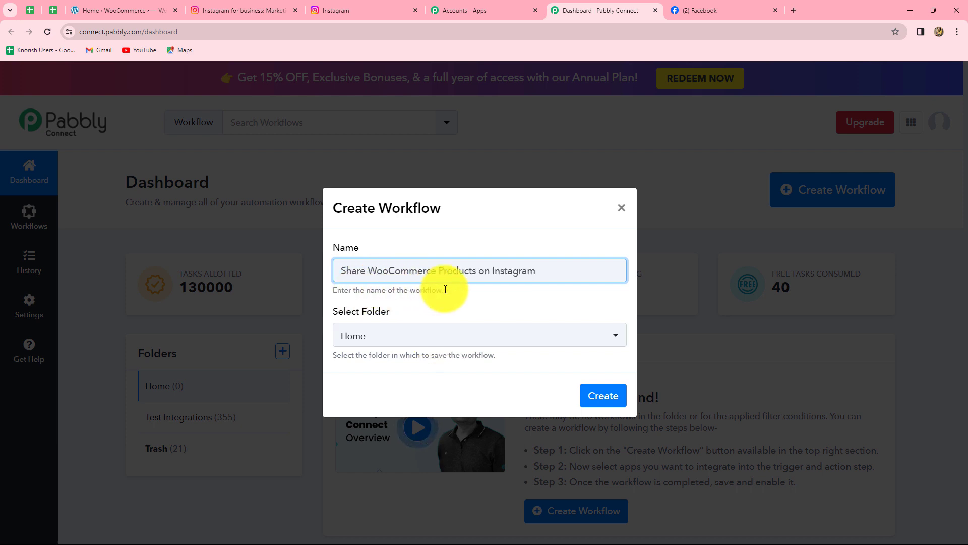
pyautogui.click(413, 336)
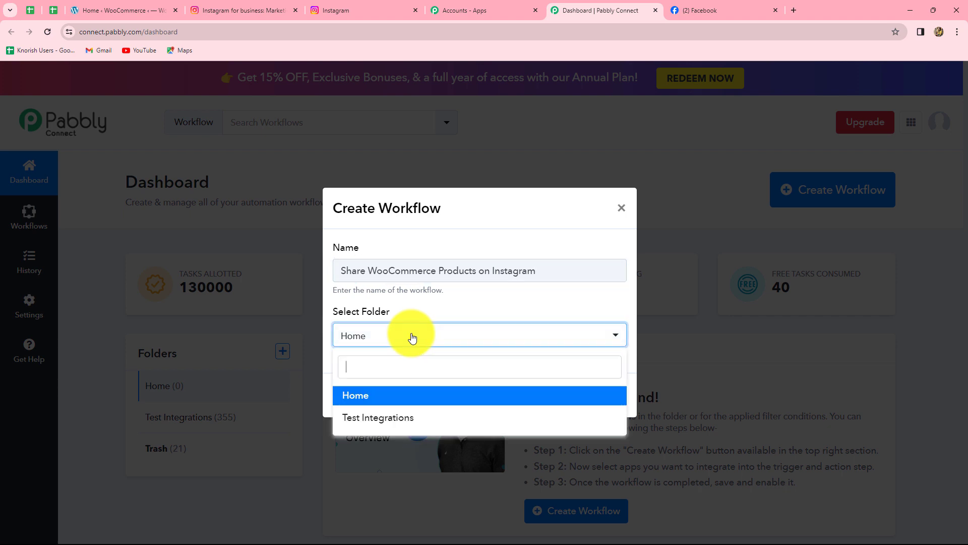
pyautogui.click(373, 417)
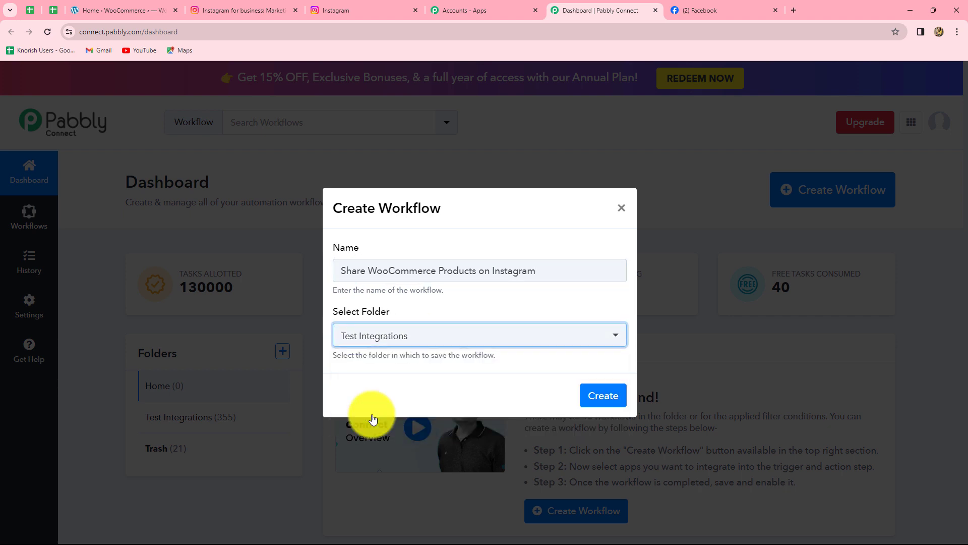
pyautogui.click(598, 398)
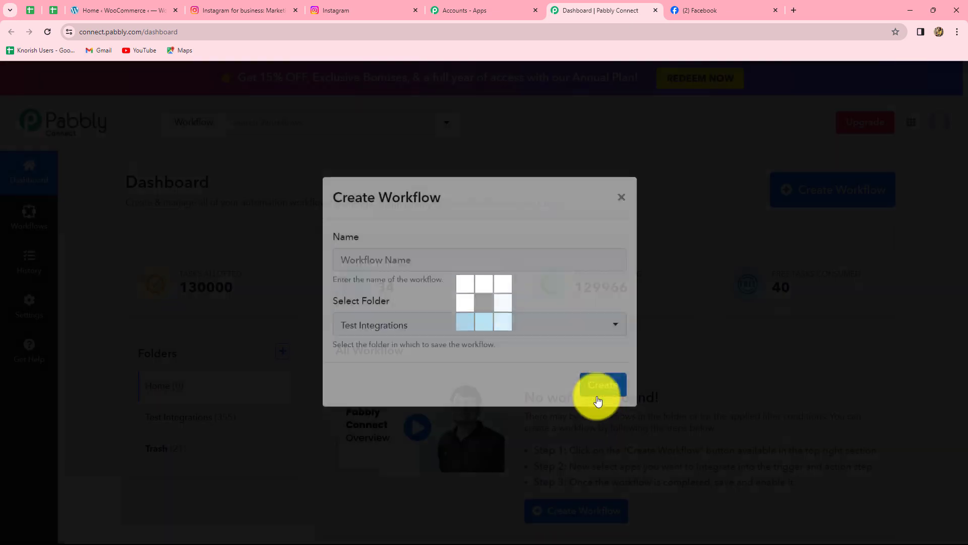
# Set the workflow's trigger to the WooCommerce app with the New Product Created event
pyautogui.scroll(-4, 873, 295)
pyautogui.scroll(1, 873, 295)
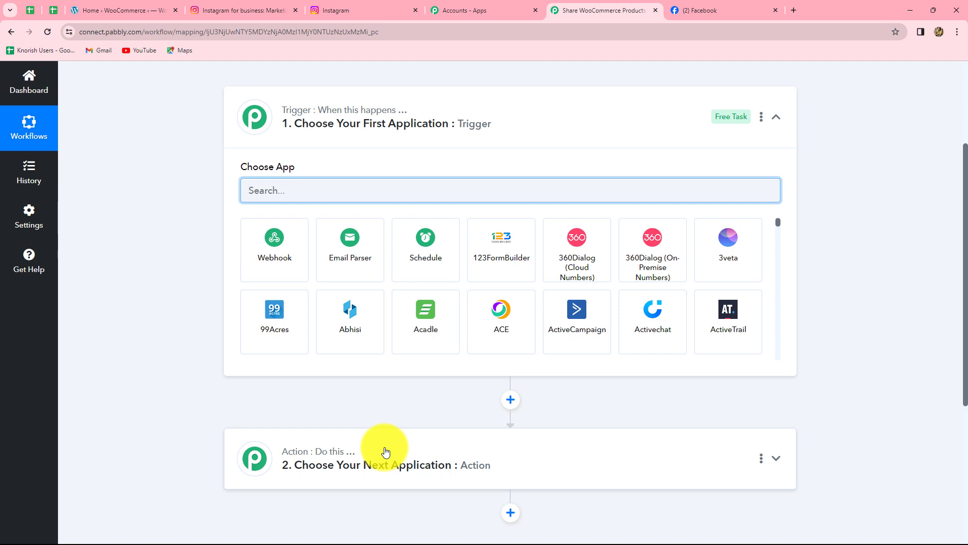
pyautogui.scroll(-2, 386, 451)
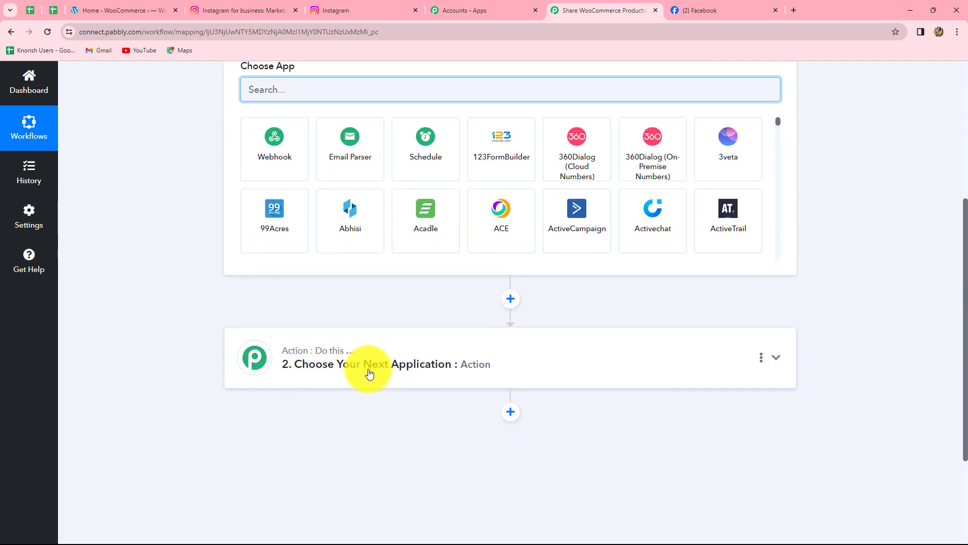
pyautogui.scroll(1, 370, 373)
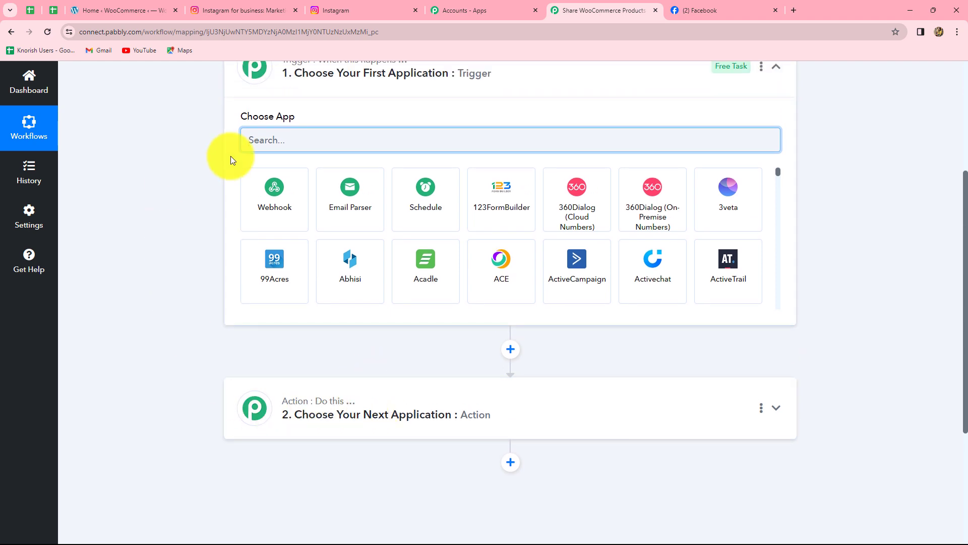
pyautogui.scroll(3, 231, 155)
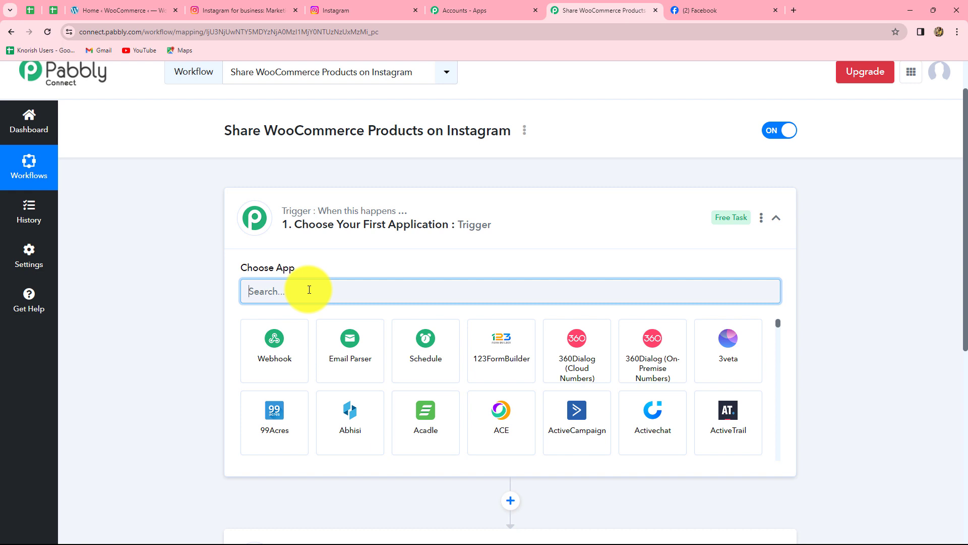
pyautogui.write('WooC')
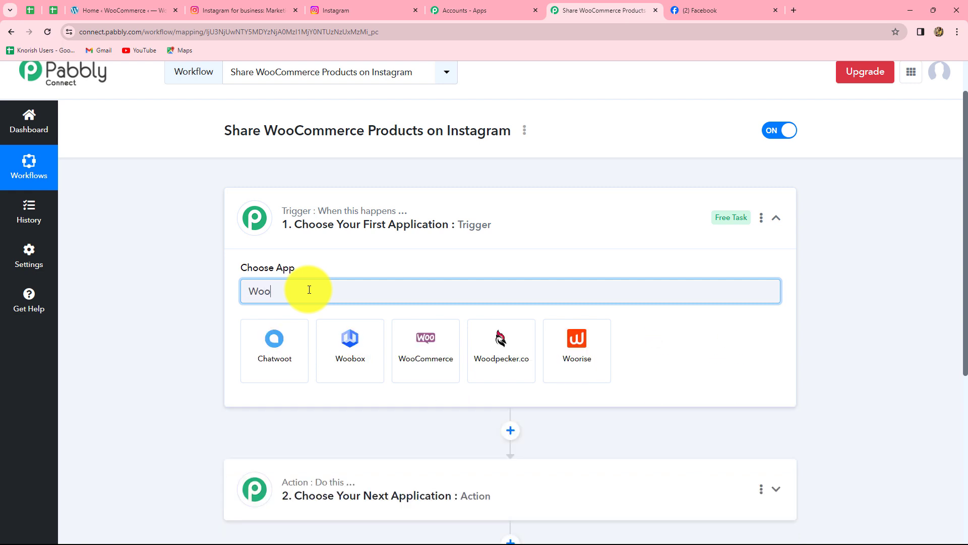
pyautogui.click(290, 363)
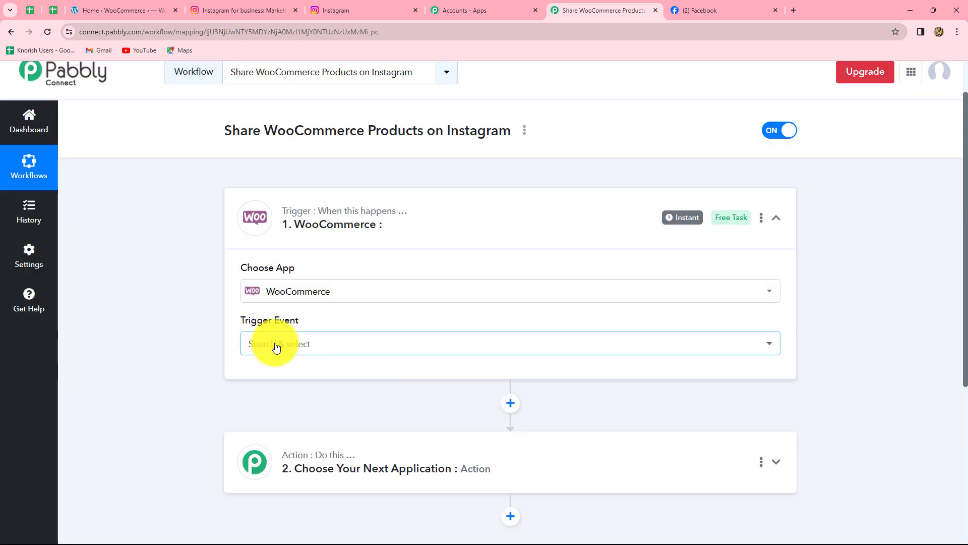
pyautogui.click(276, 346)
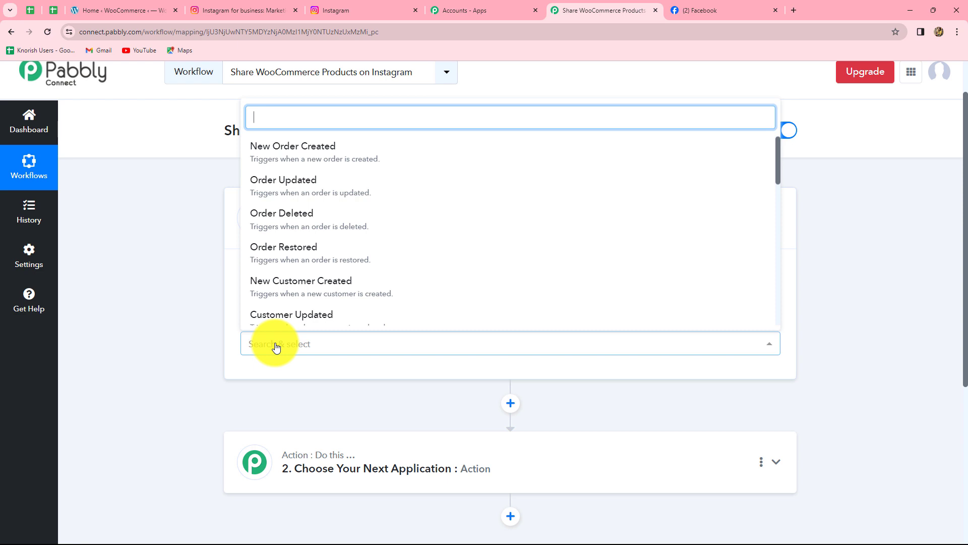
pyautogui.write('pro')
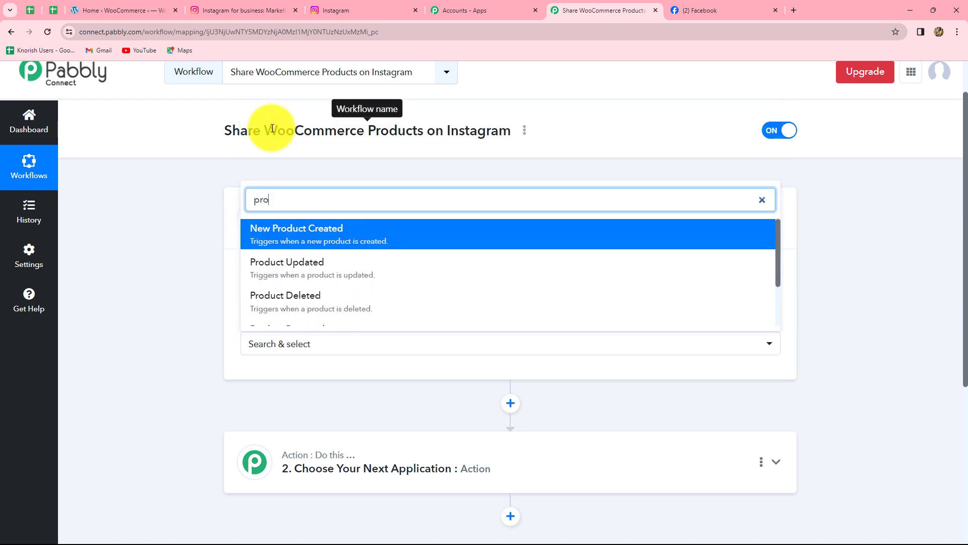
pyautogui.click(286, 240)
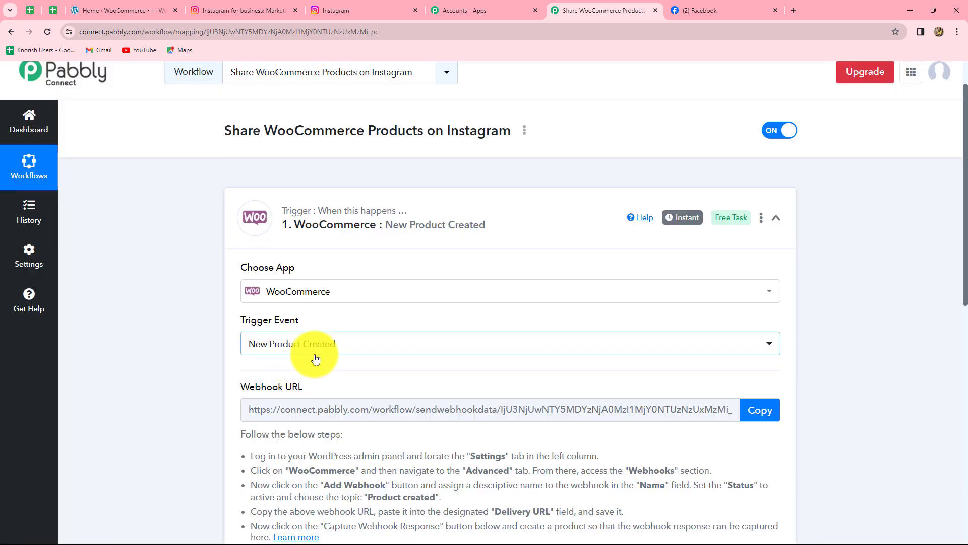
# Review the WooCommerce trigger's setup instructions and copy its webhook URL
pyautogui.scroll(-1, 316, 358)
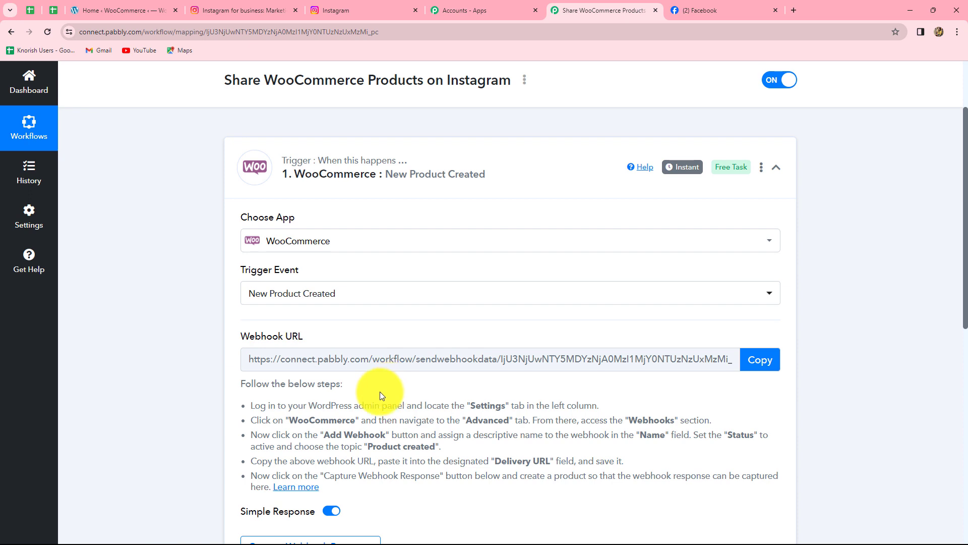
pyautogui.moveTo(350, 419); pyautogui.dragTo(533, 475)
pyautogui.click(585, 500)
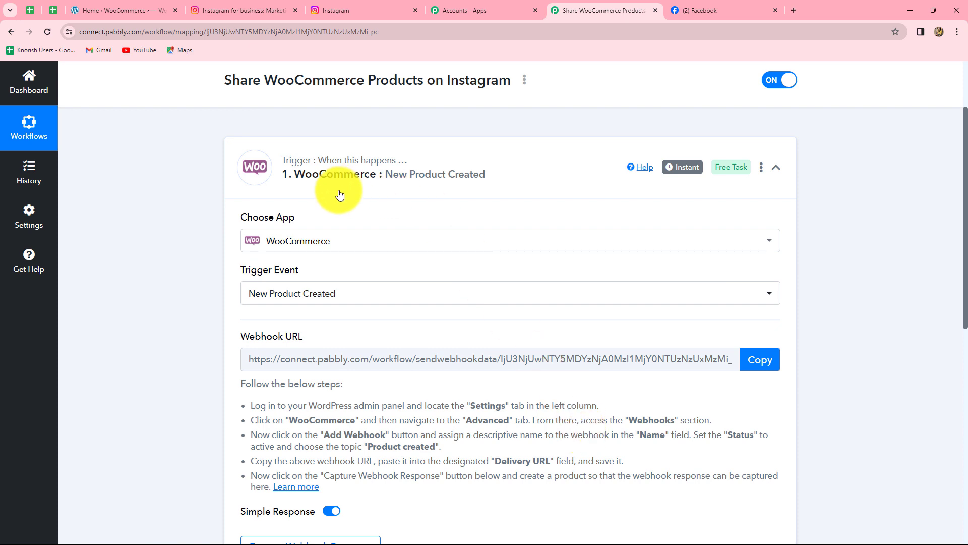
pyautogui.scroll(-3, 339, 194)
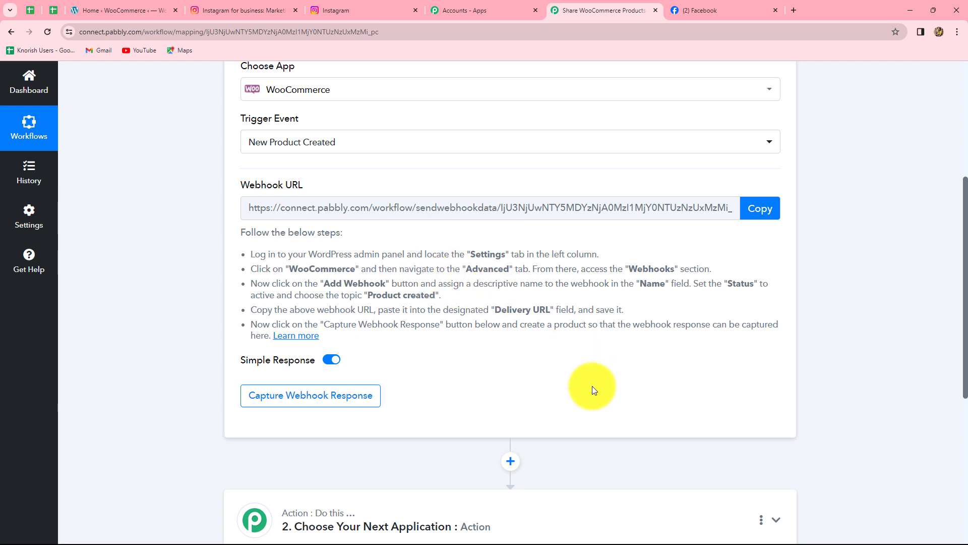
pyautogui.click(761, 220)
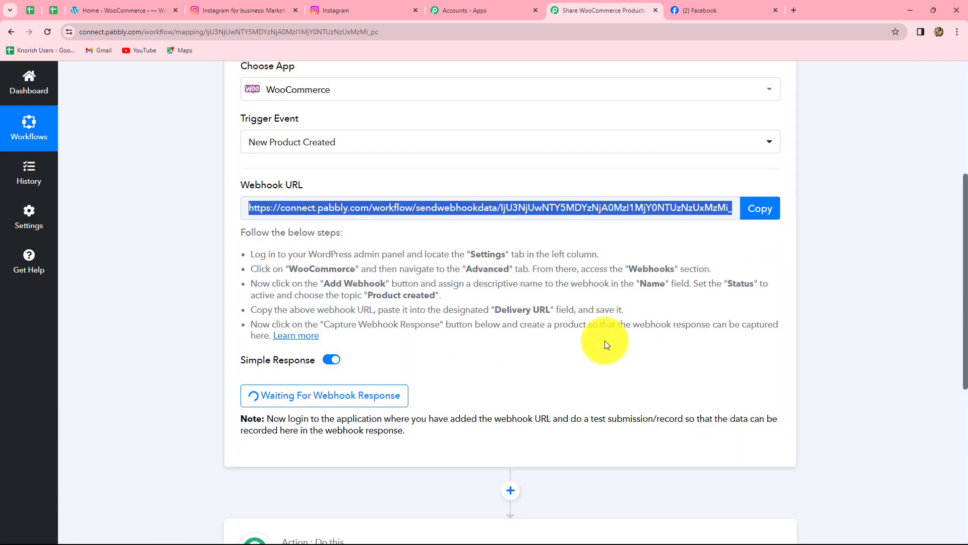
# Switch to the WordPress admin and open the Webhooks section of WooCommerce's Advanced settings
pyautogui.click(110, 9)
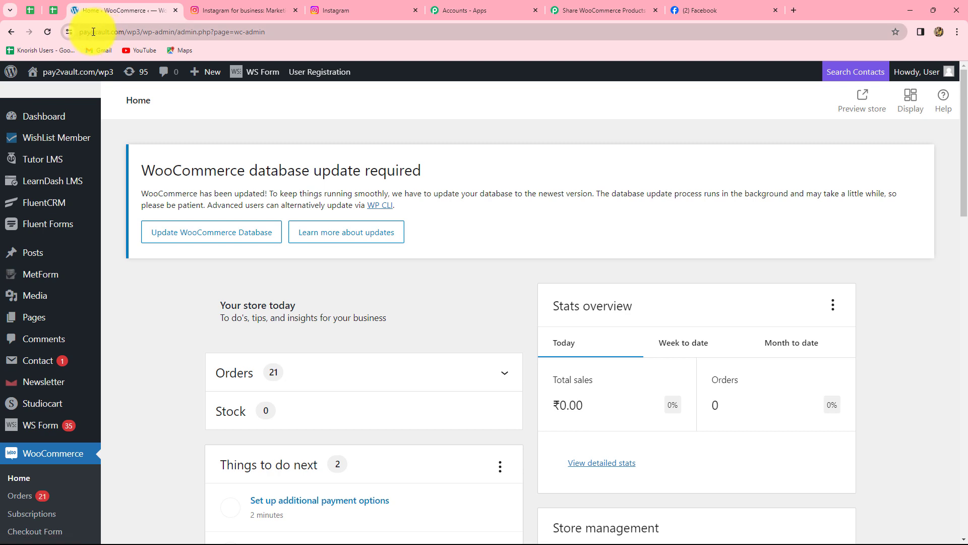
pyautogui.scroll(-2, 51, 353)
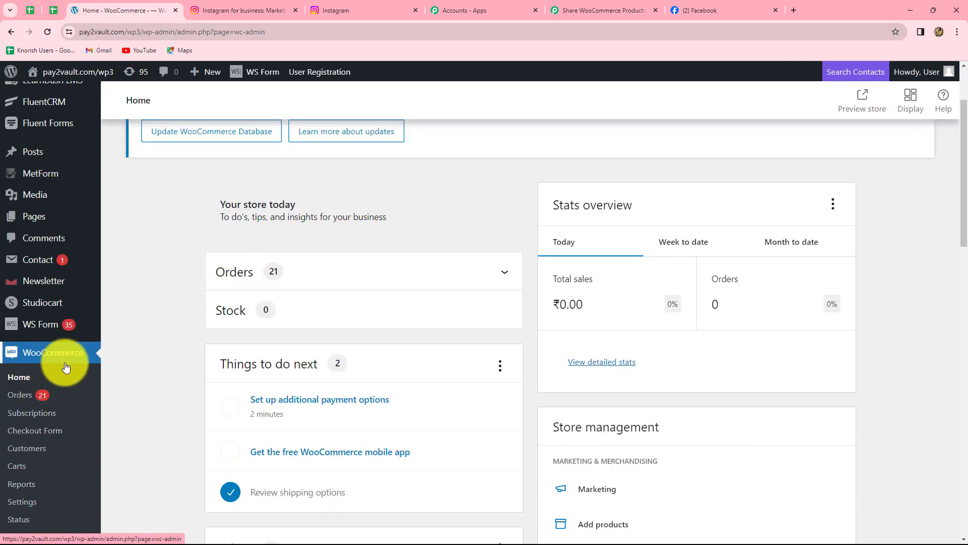
pyautogui.scroll(-2, 60, 426)
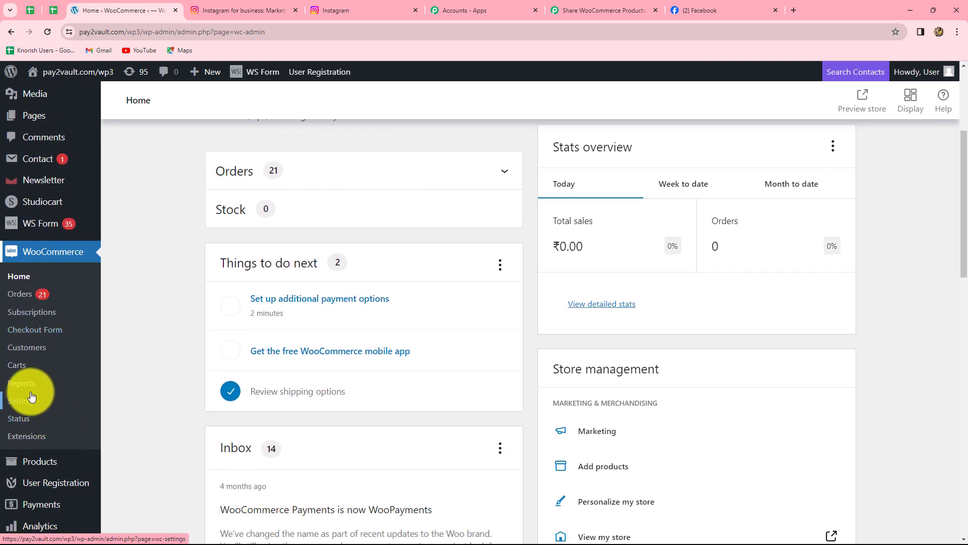
pyautogui.click(26, 402)
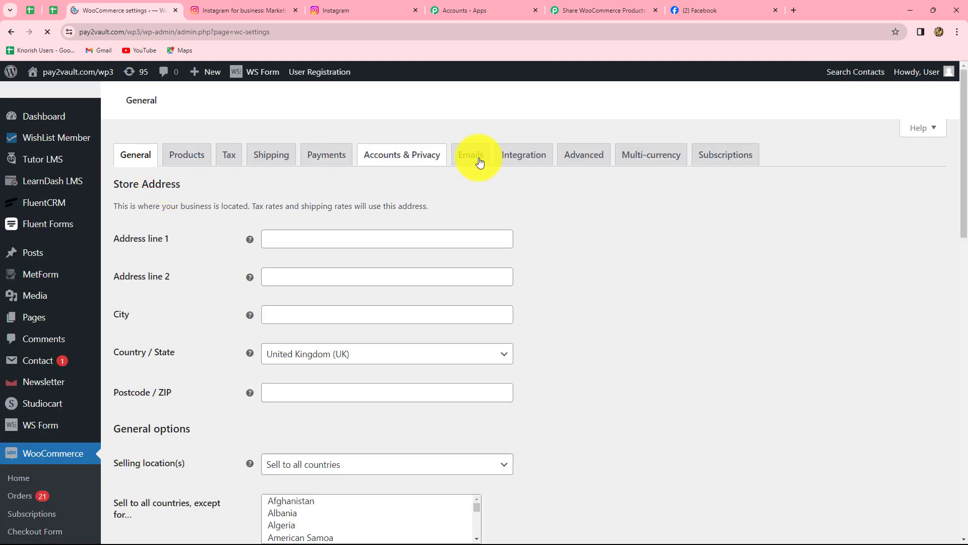
pyautogui.click(577, 161)
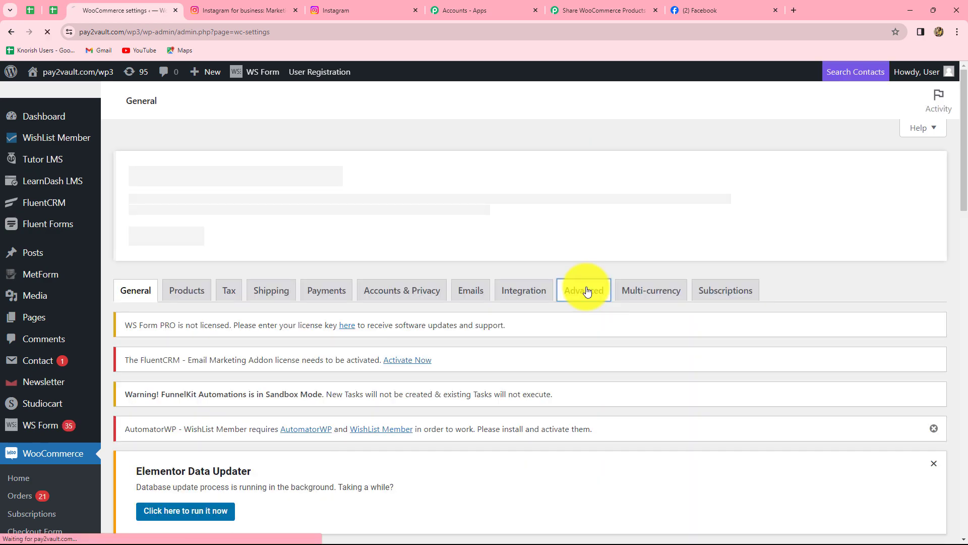
pyautogui.scroll(-7, 564, 371)
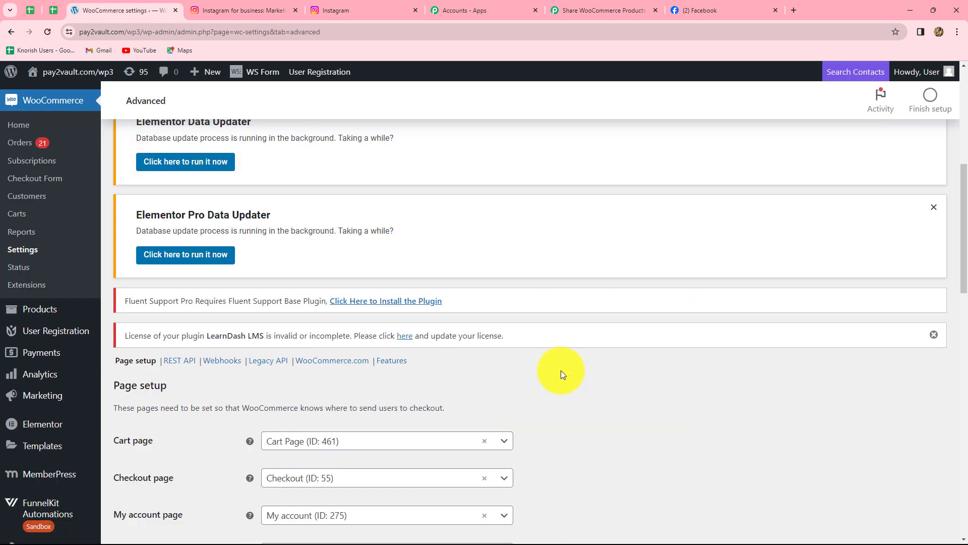
pyautogui.scroll(-1, 563, 374)
pyautogui.click(216, 313)
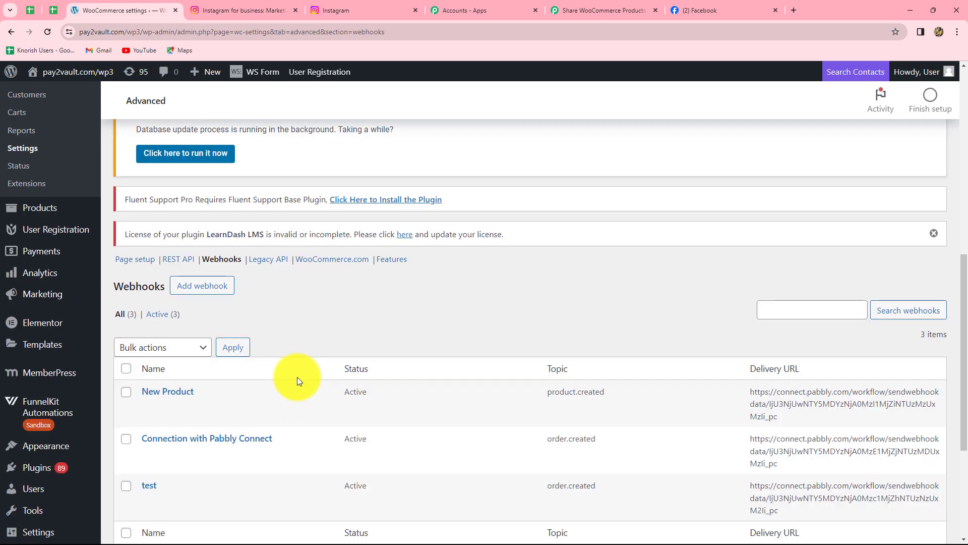
# Add a new webhook named "Instagram Post" and set its status to Active
pyautogui.scroll(-3, 298, 381)
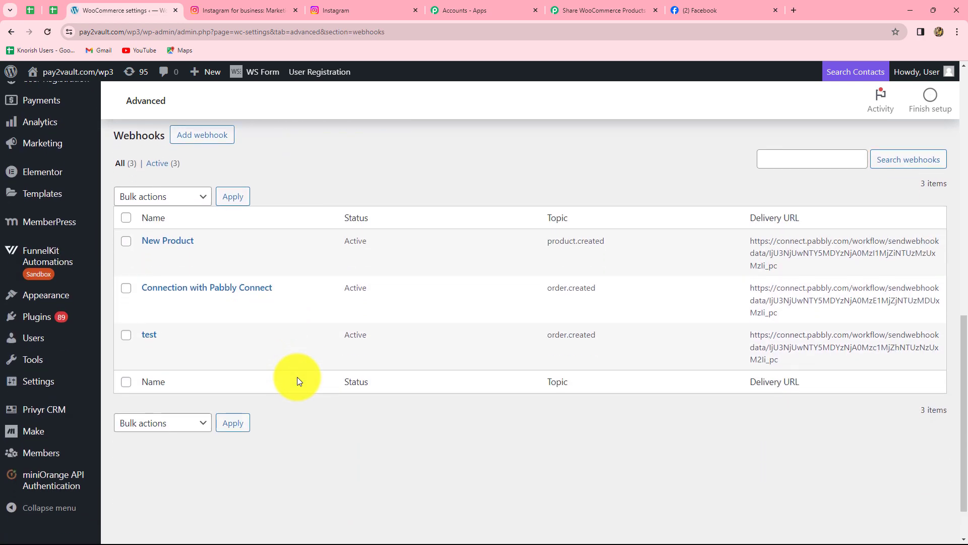
pyautogui.scroll(3, 298, 377)
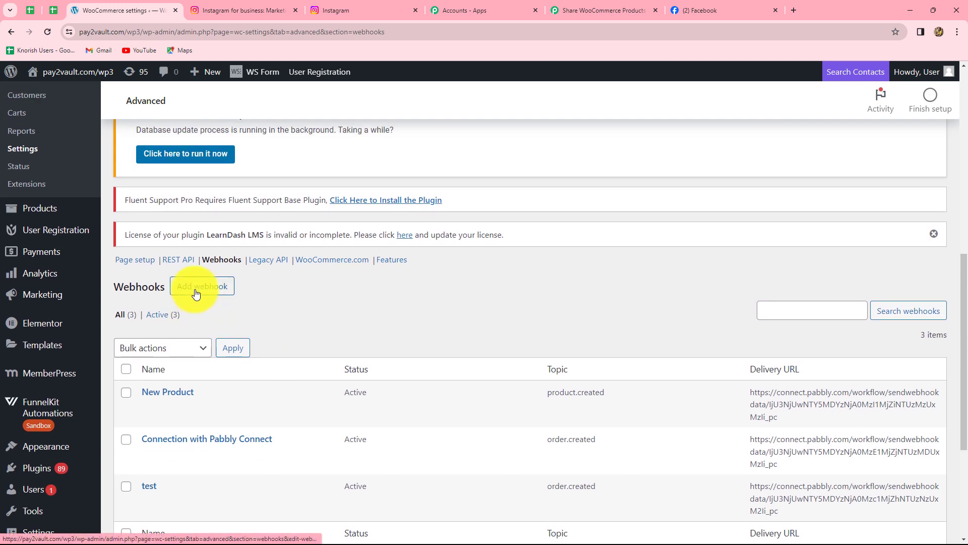
pyautogui.click(196, 294)
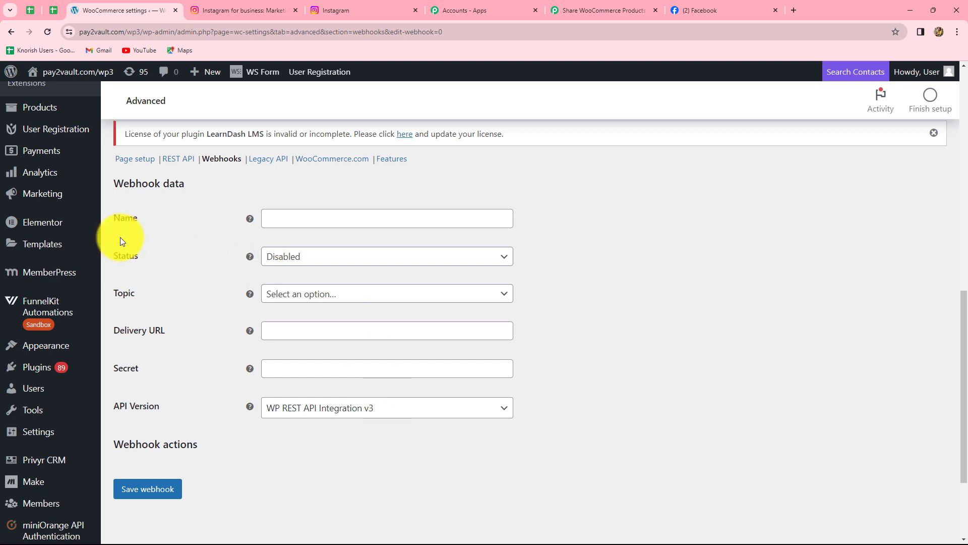
pyautogui.click(319, 222)
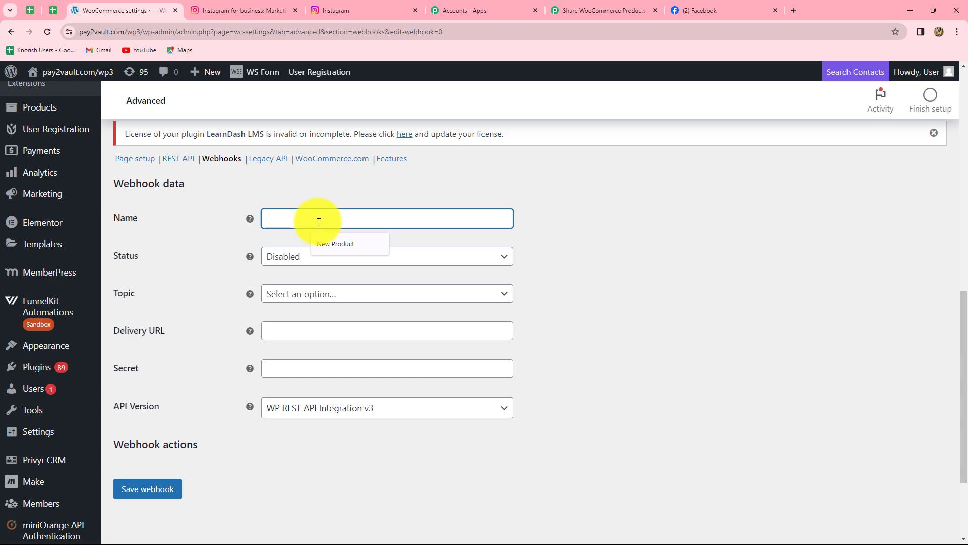
pyautogui.write('Instagram Post')
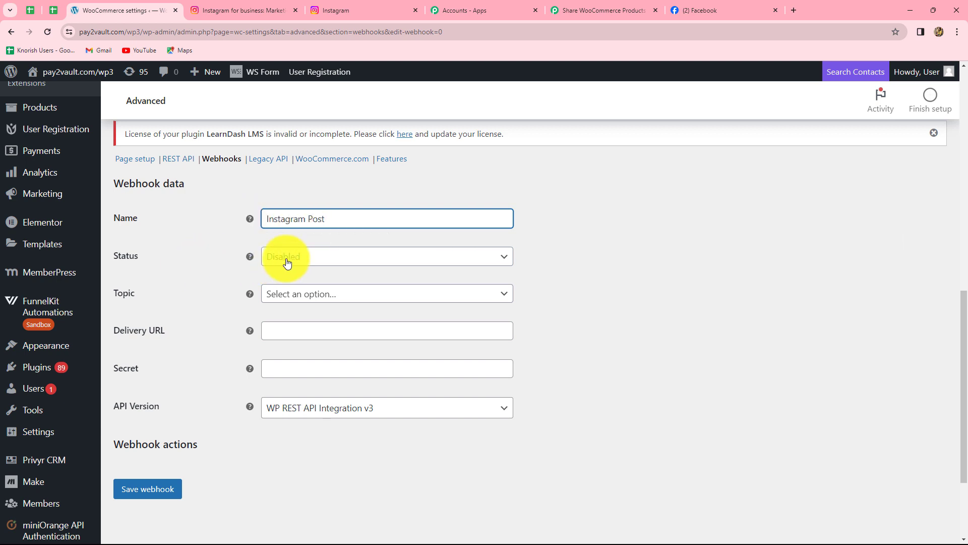
pyautogui.click(309, 258)
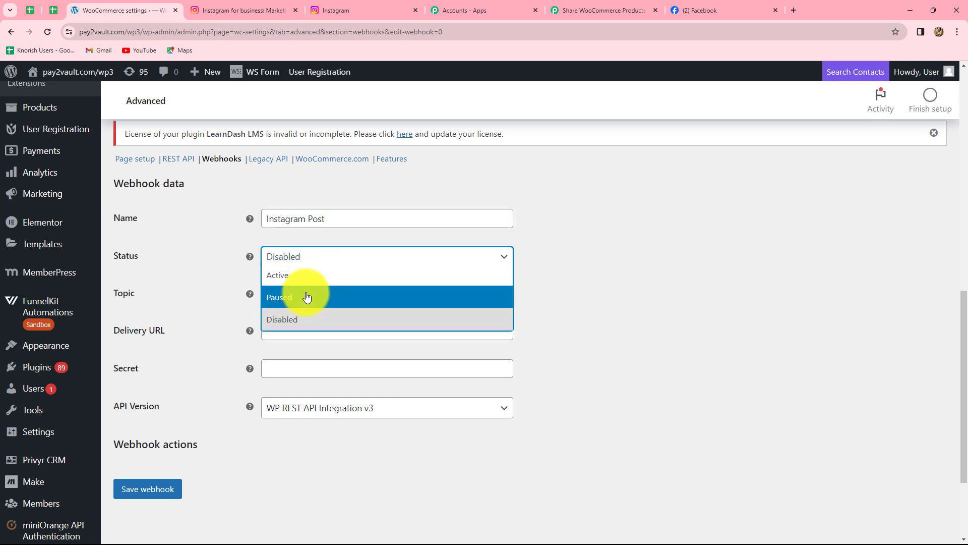
pyautogui.click(298, 274)
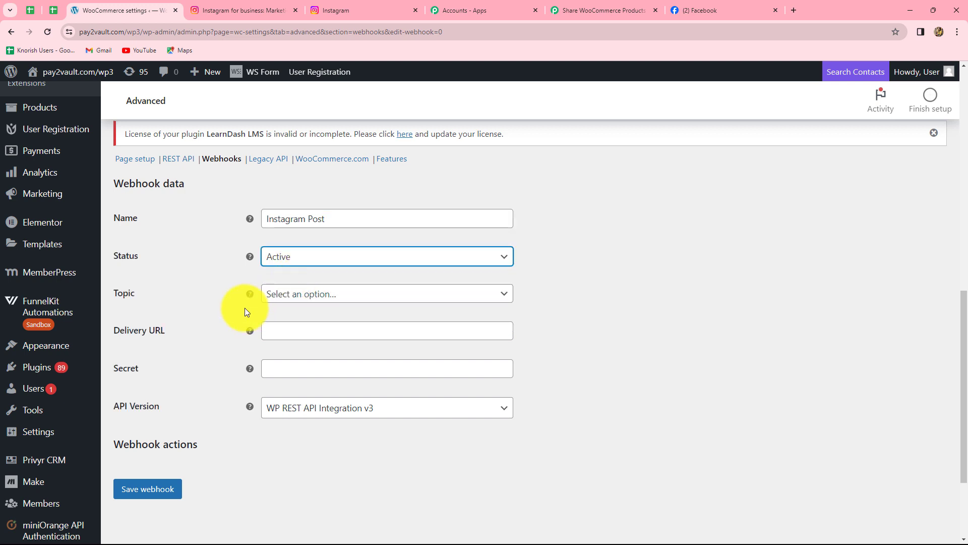
# Check the required topic in Pabbly Connect's trigger instructions and set the WooCommerce webhook's topic to Product created
pyautogui.click(327, 297)
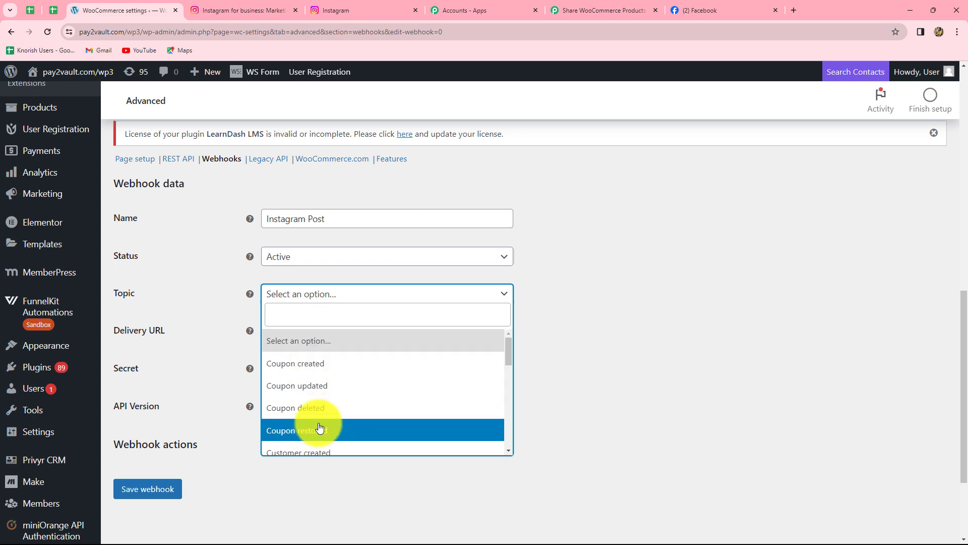
pyautogui.click(599, 10)
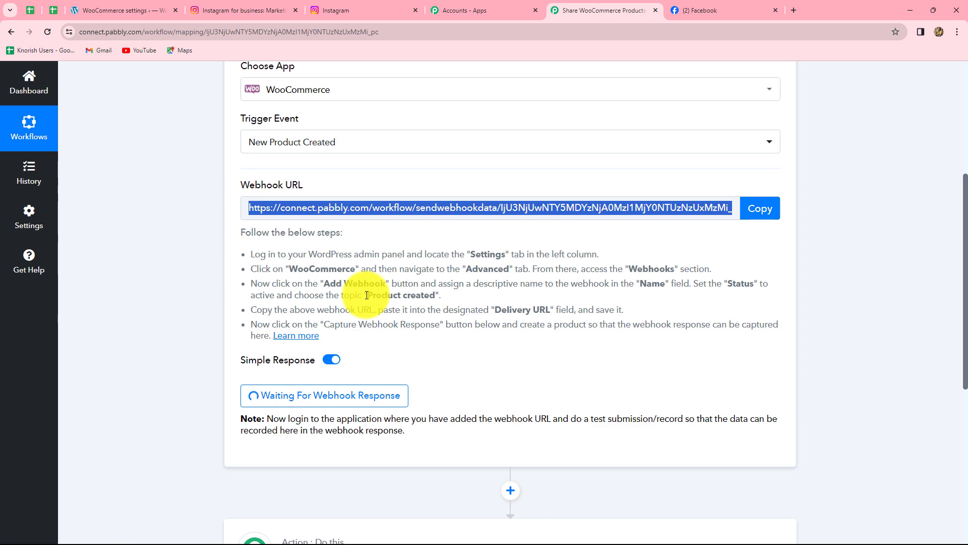
pyautogui.moveTo(364, 295); pyautogui.dragTo(438, 295)
pyautogui.click(134, 10)
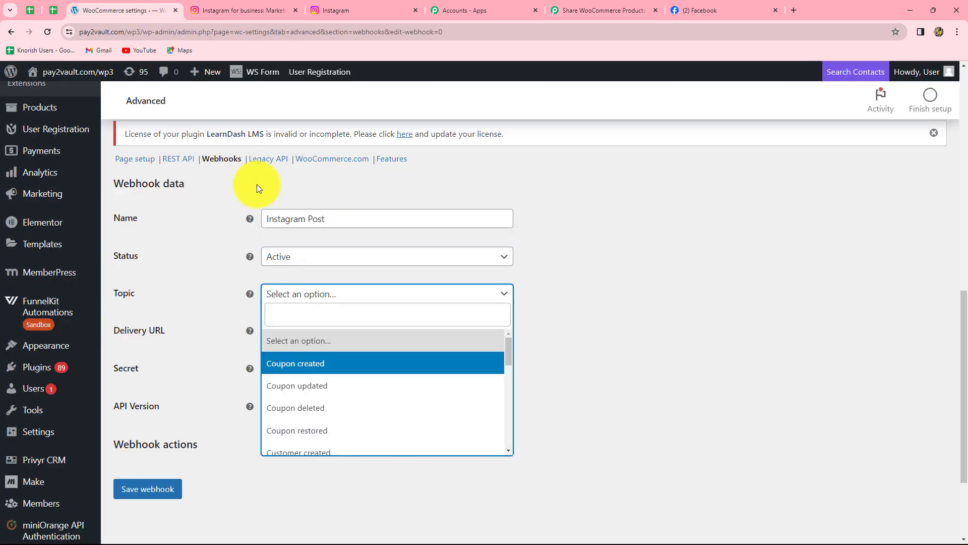
pyautogui.click(319, 315)
pyautogui.write('p')
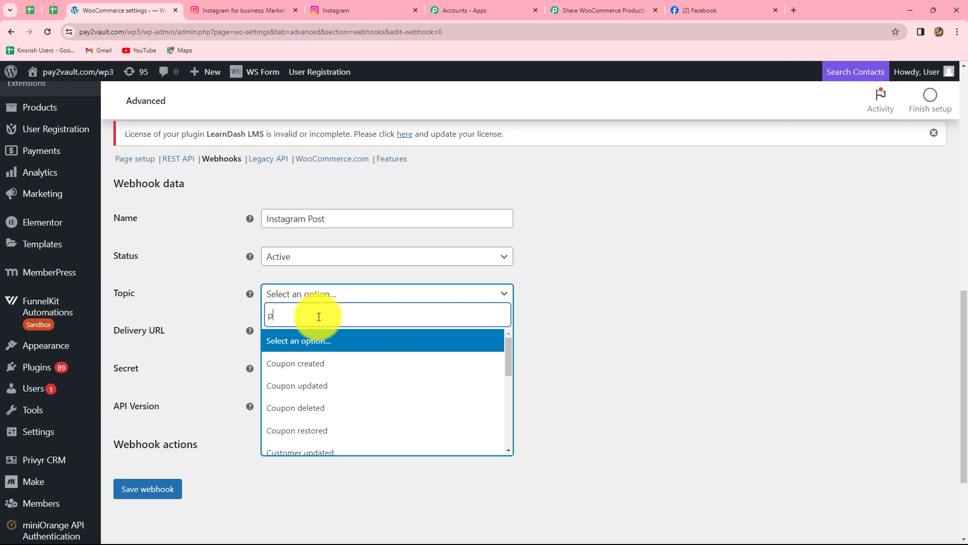
pyautogui.write('ro')
pyautogui.click(317, 334)
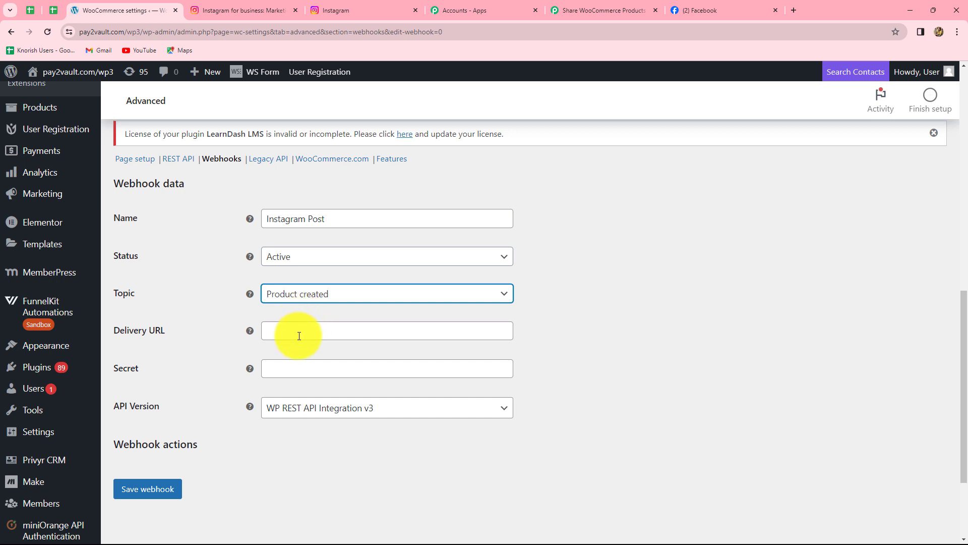
# Paste the copied Pabbly webhook URL as the delivery URL and save the webhook
pyautogui.click(278, 329)
pyautogui.hotkey('ctrl', 'v')
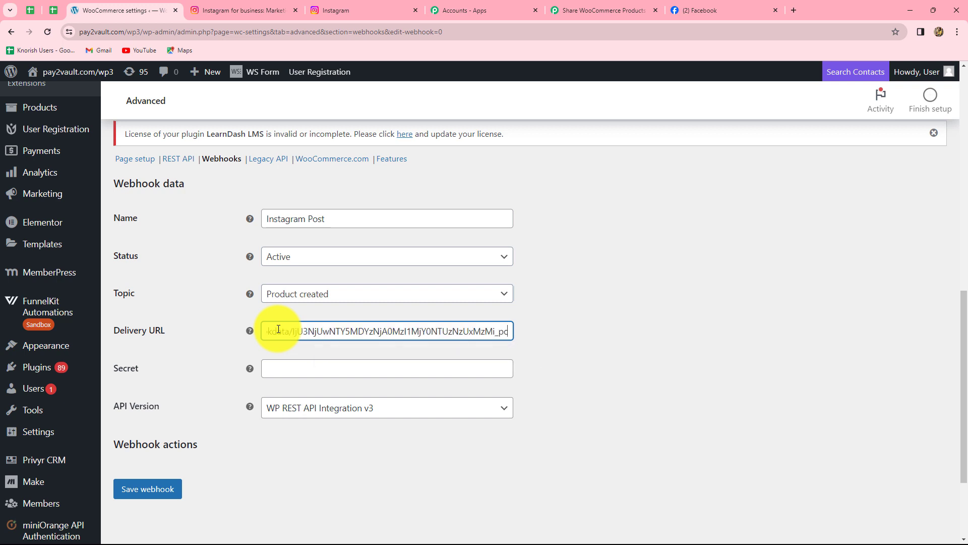
pyautogui.click(142, 494)
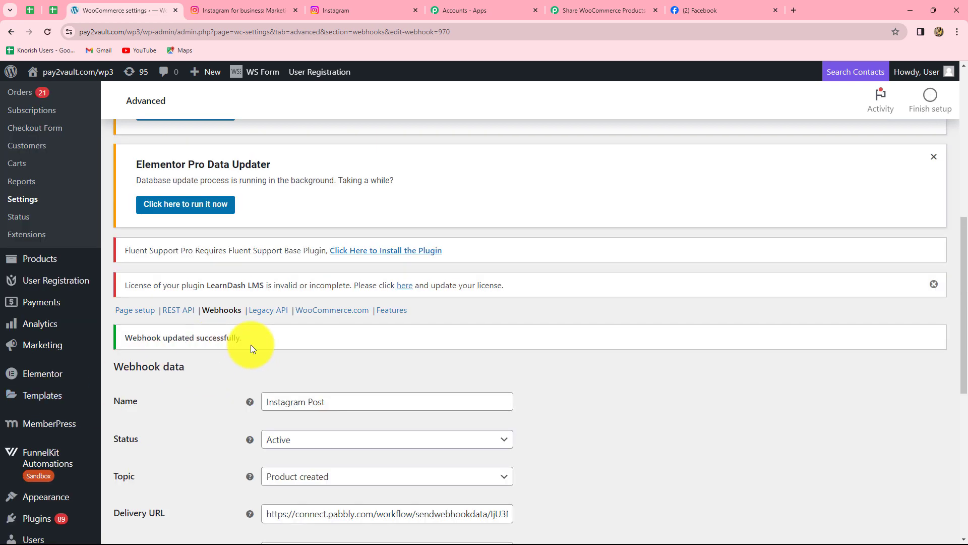
# Switch to the Pabbly Connect workflow and start re-capturing the WooCommerce trigger's webhook response
pyautogui.click(607, 9)
pyautogui.scroll(-7, 761, 292)
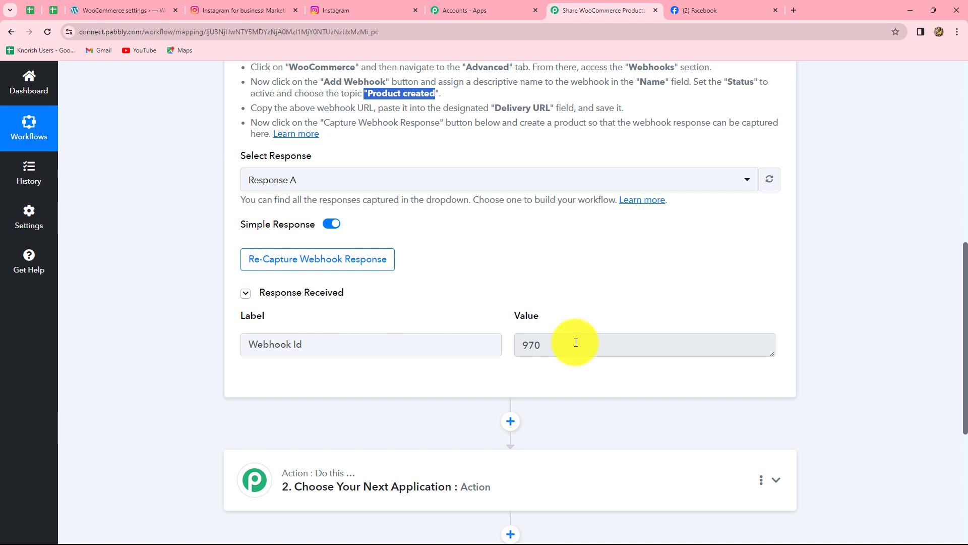
pyautogui.click(297, 264)
pyautogui.click(434, 378)
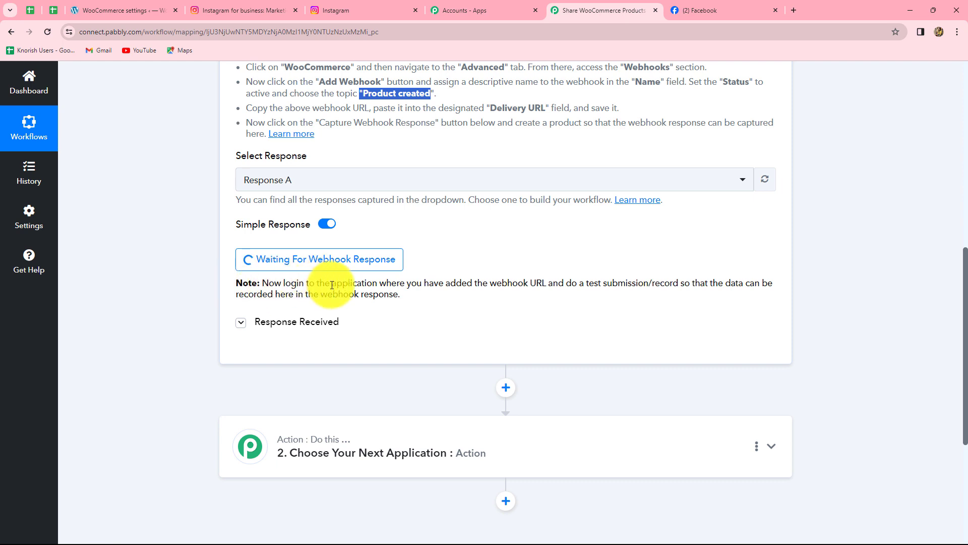
pyautogui.moveTo(332, 284); pyautogui.dragTo(655, 304)
pyautogui.click(643, 312)
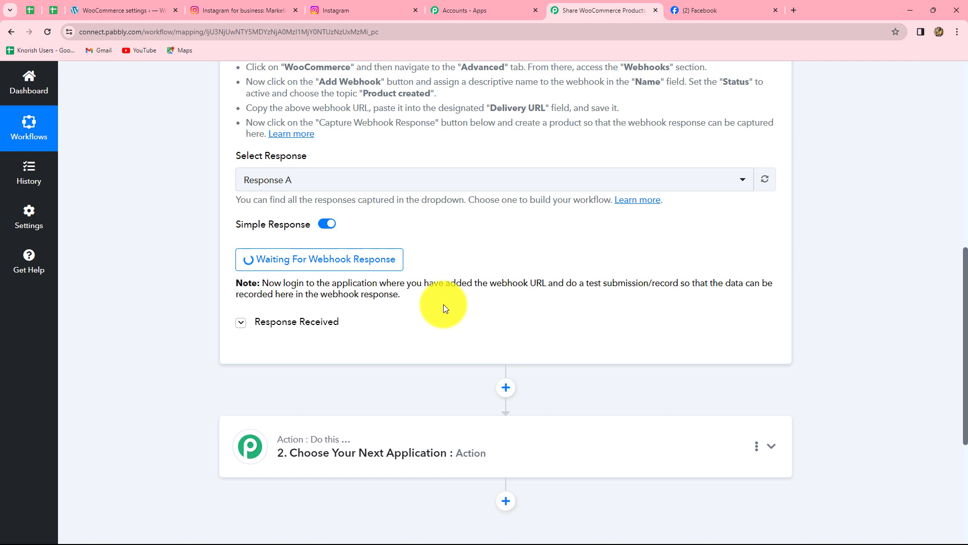
# Switch to the WordPress admin and start a new product named "E-Book on Social Media Marketing"
pyautogui.click(114, 10)
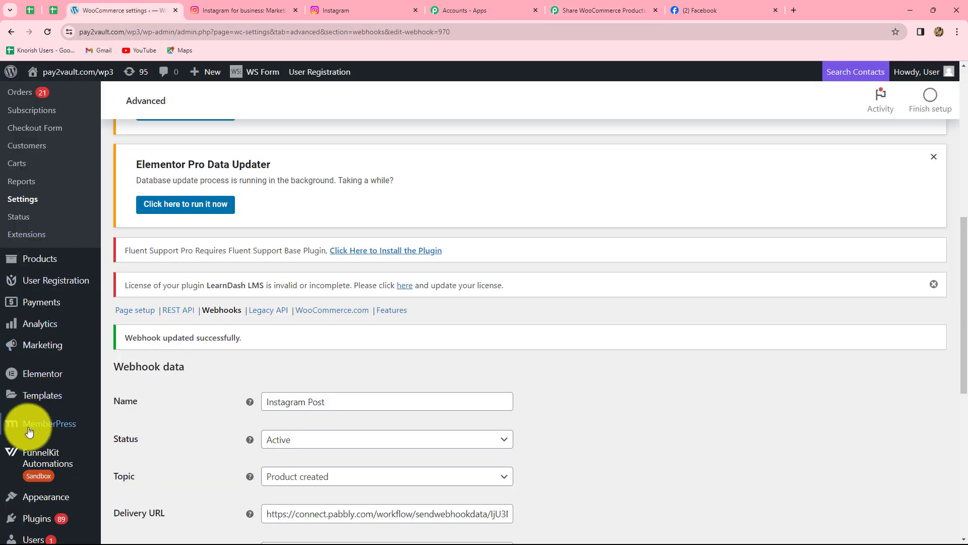
pyautogui.moveTo(32, 266)
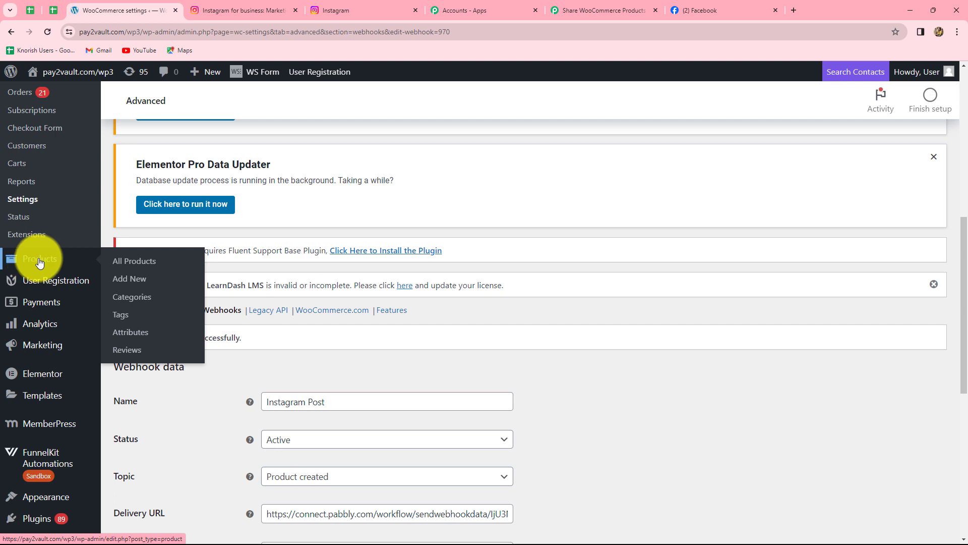
pyautogui.click(129, 283)
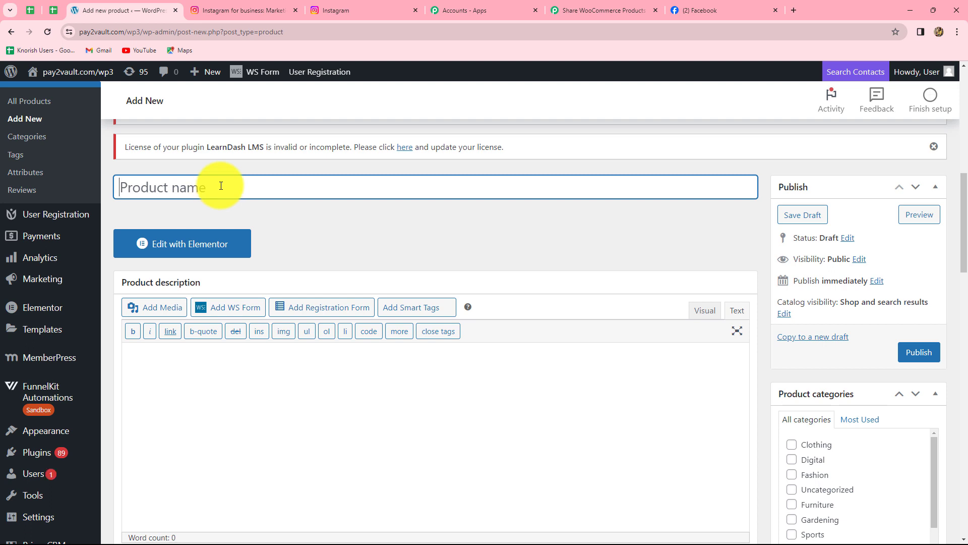
pyautogui.write('E-Book on Social Media Marketing')
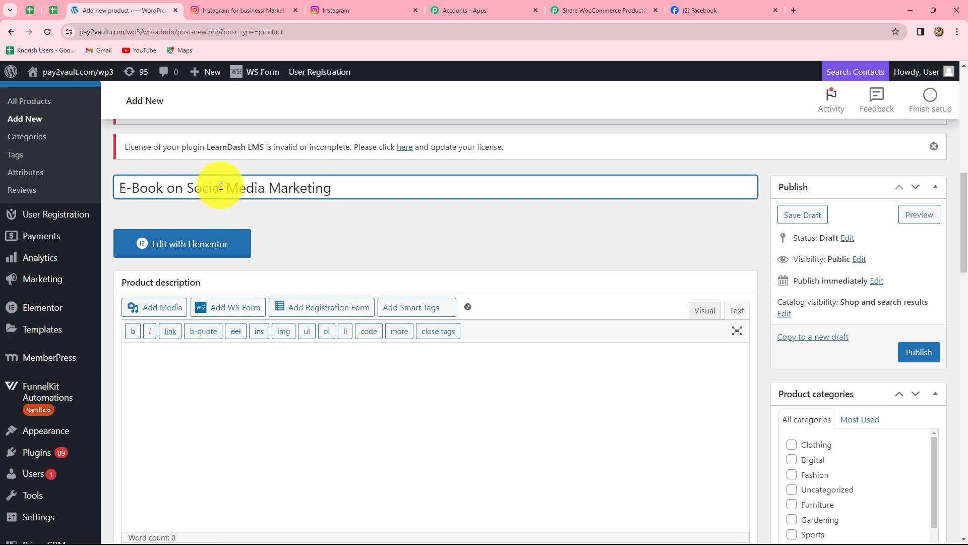
# Set the product's regular price to 399 and its sale price to 250
pyautogui.scroll(-8, 225, 404)
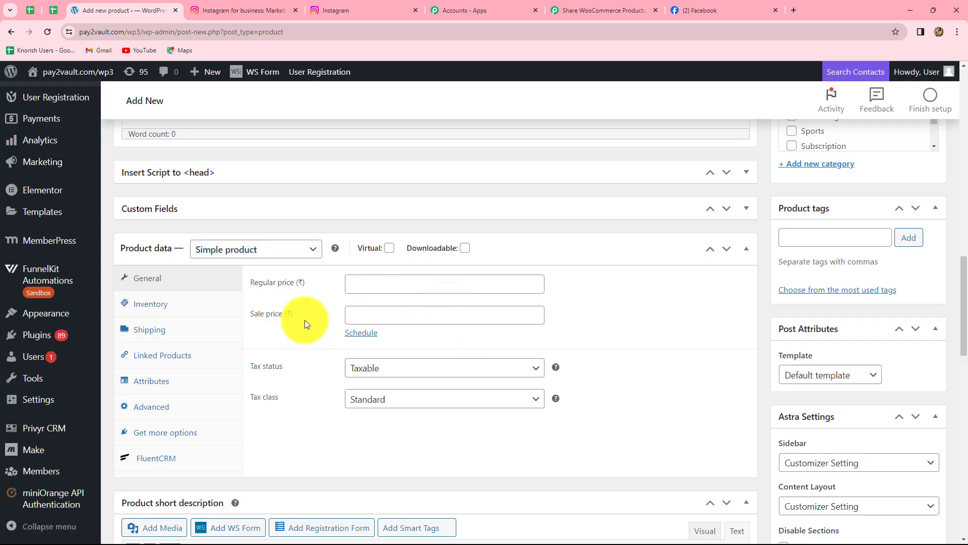
pyautogui.click(365, 287)
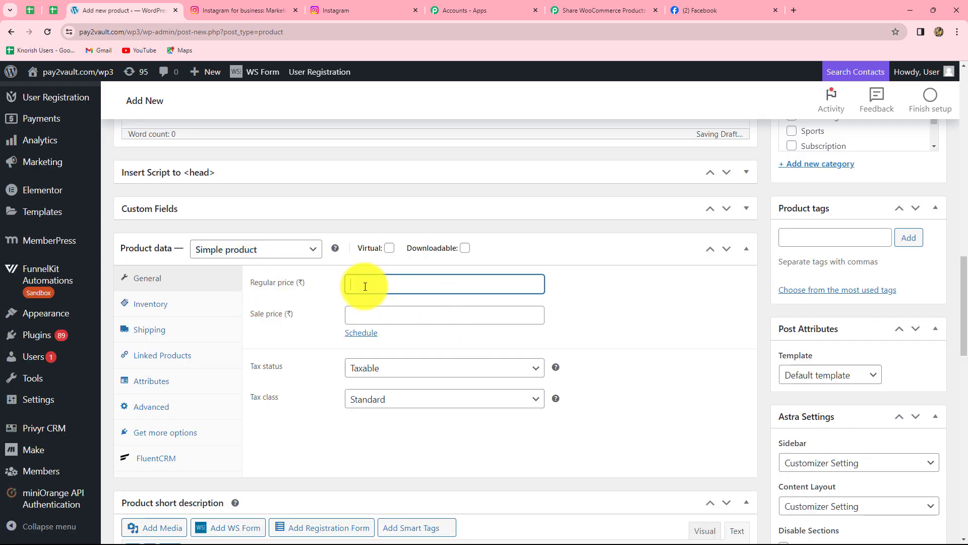
pyautogui.write('399')
pyautogui.click(360, 316)
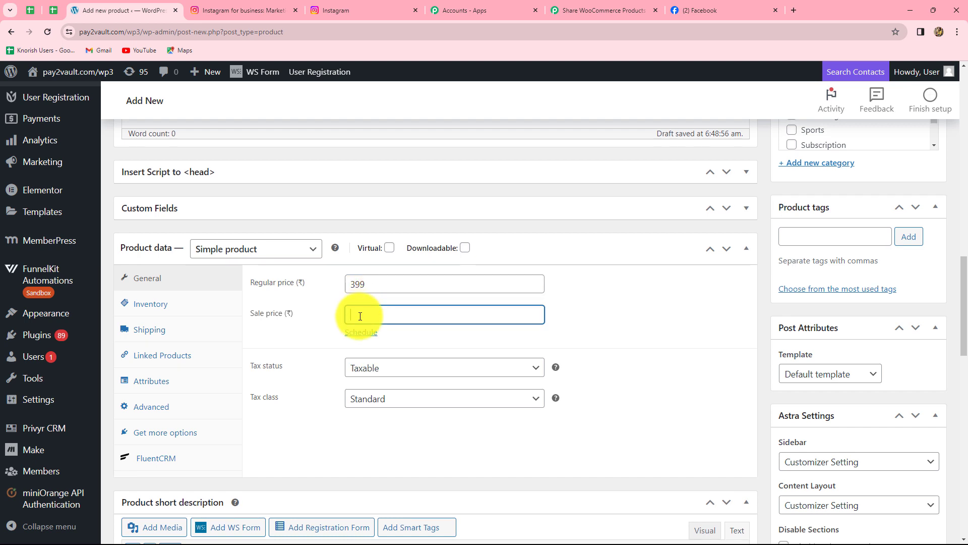
pyautogui.write('250')
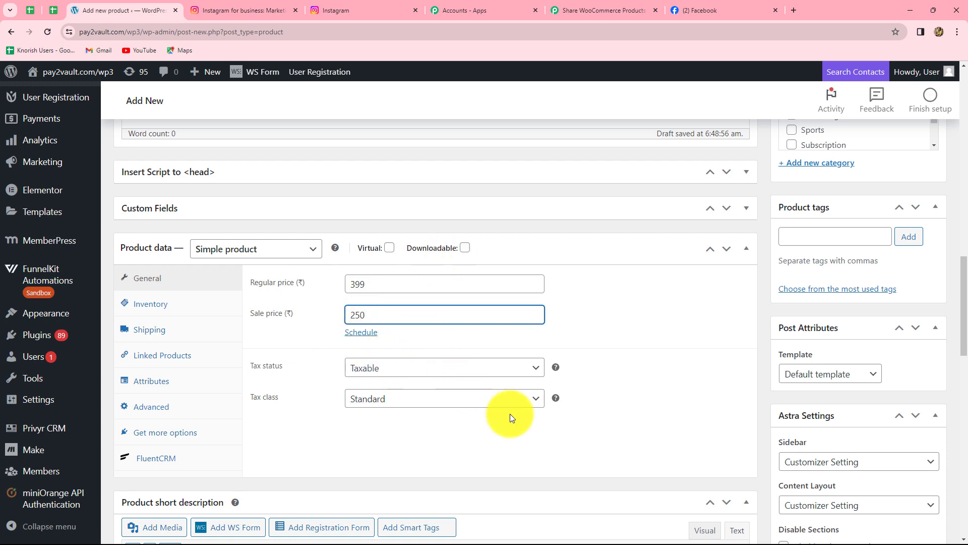
# Enter the product short description "An e-book to teach social media marketing." and assign the Digital category
pyautogui.scroll(-7, 614, 406)
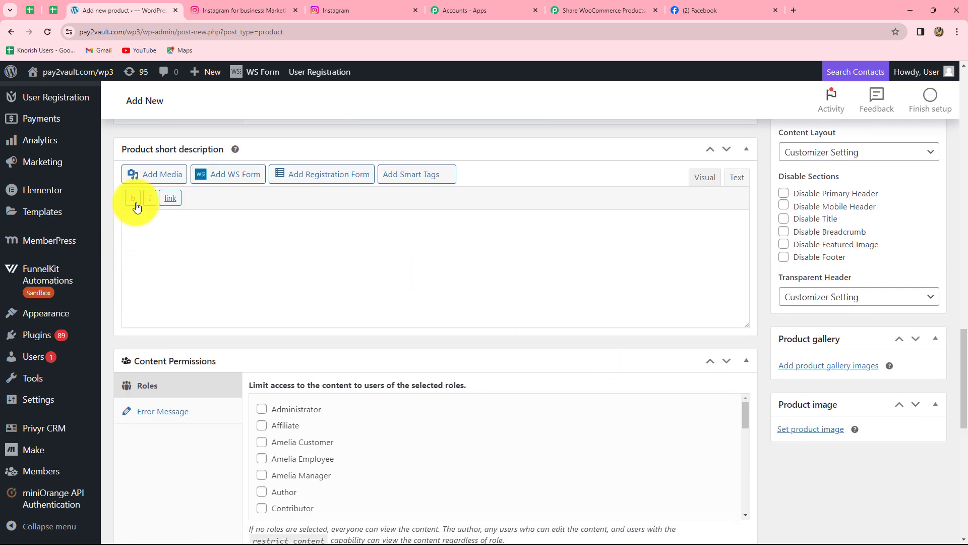
pyautogui.click(177, 230)
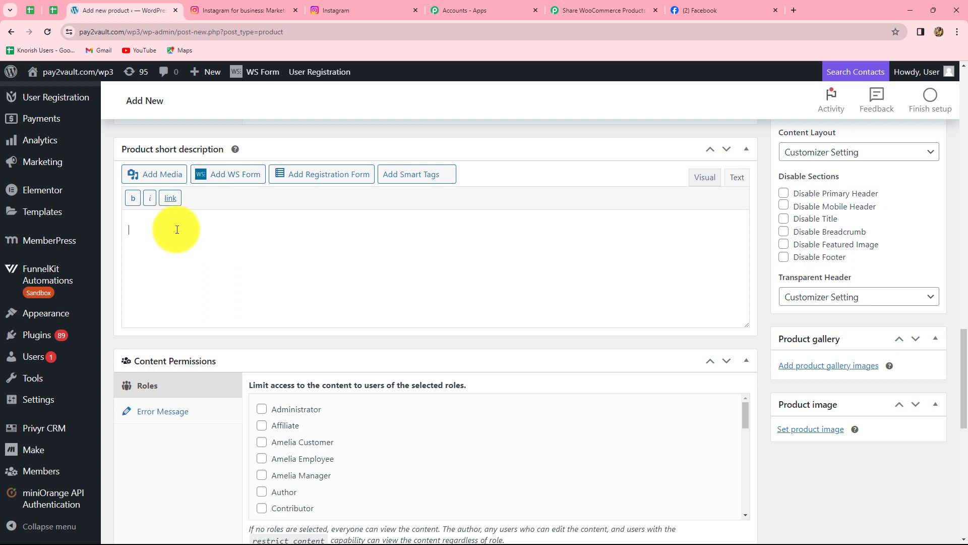
pyautogui.write('An e-book to teach social media marketing')
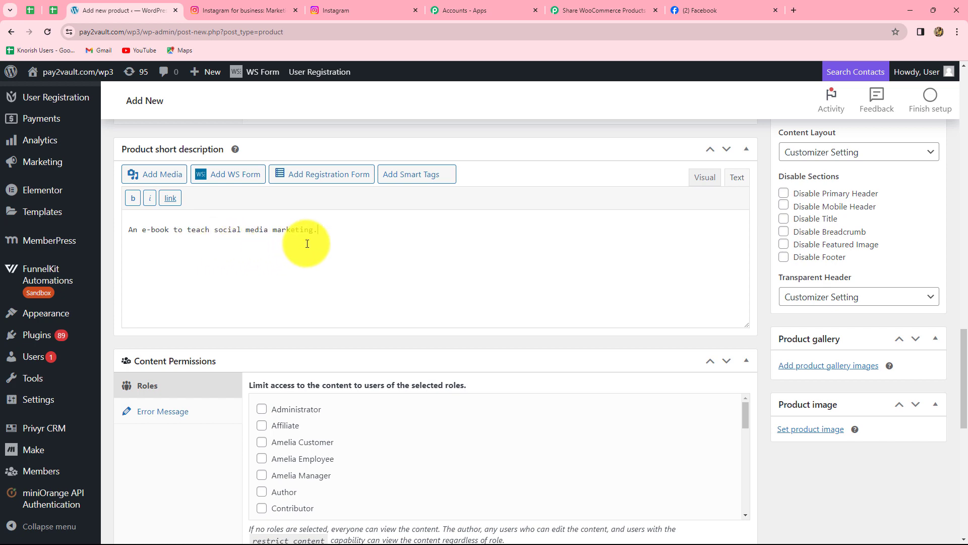
pyautogui.scroll(10, 659, 276)
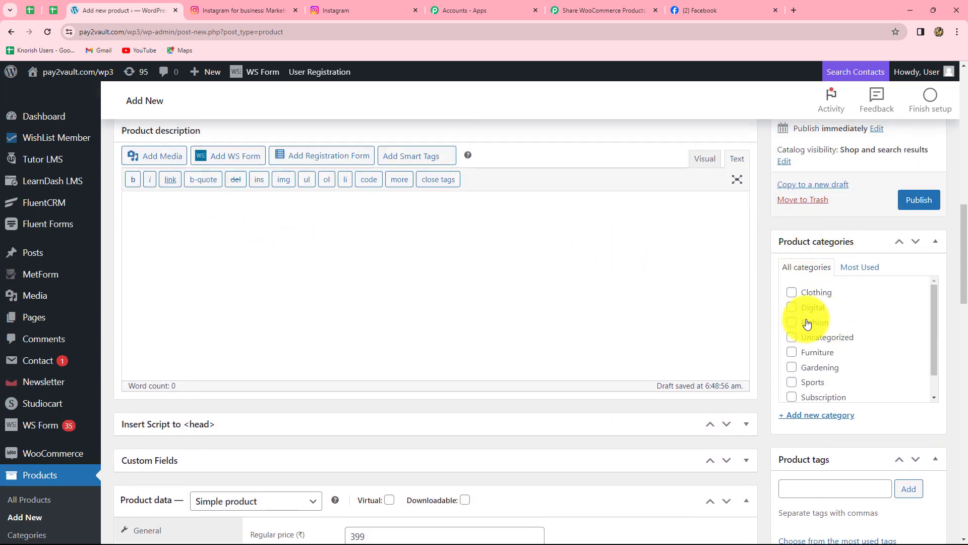
pyautogui.click(792, 308)
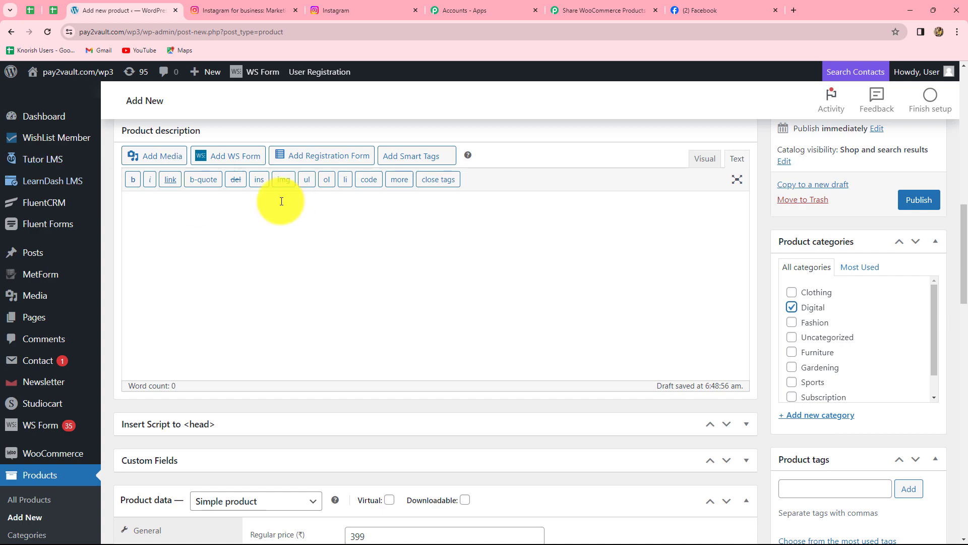
# Set the blue Social Media Marketing (SMM) picture from the media library as the product image
pyautogui.scroll(-20, 595, 368)
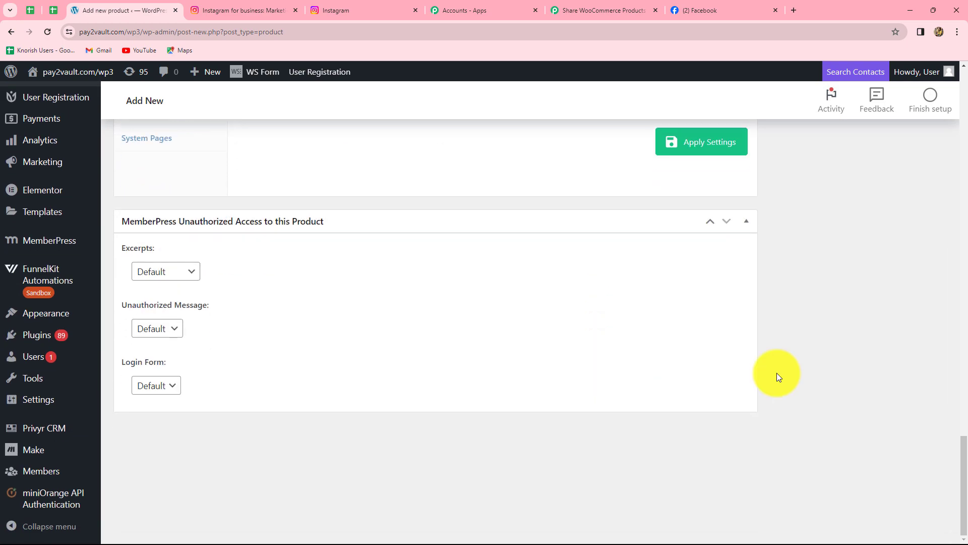
pyautogui.scroll(11, 903, 386)
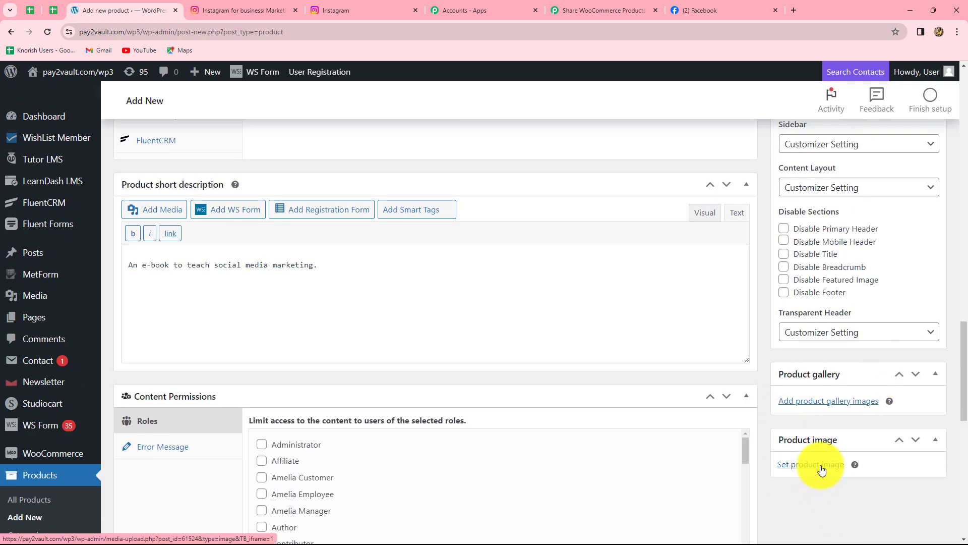
pyautogui.click(821, 470)
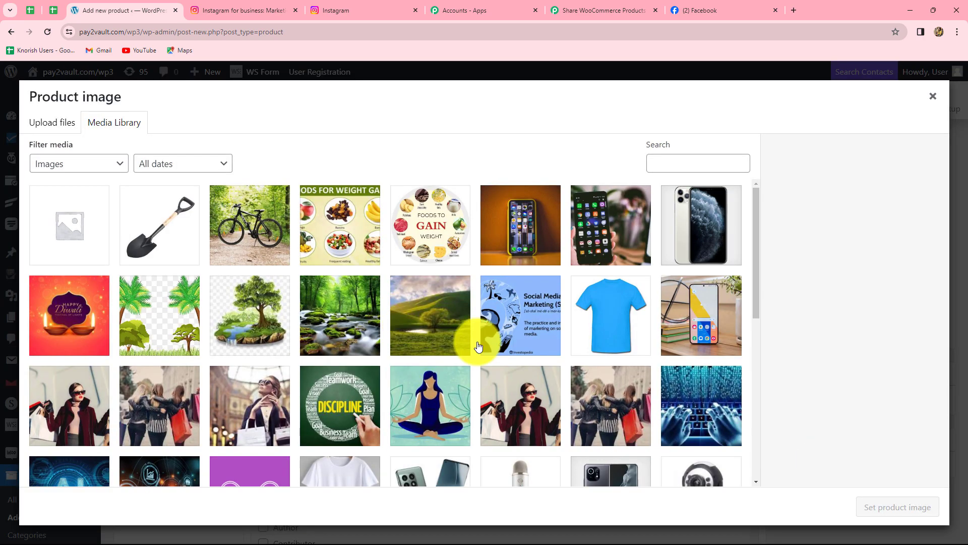
pyautogui.click(529, 326)
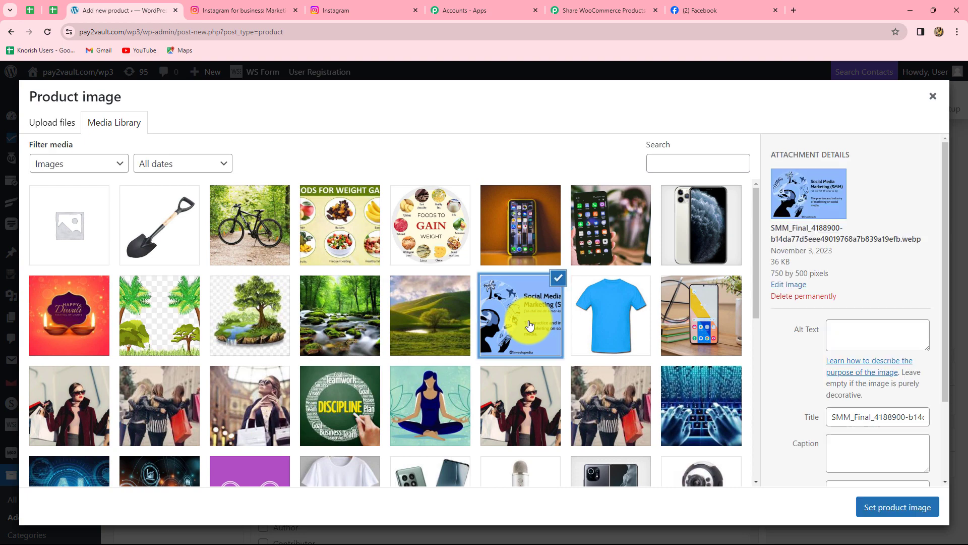
pyautogui.click(880, 509)
# Publish the new e-book product
pyautogui.scroll(-3, 549, 365)
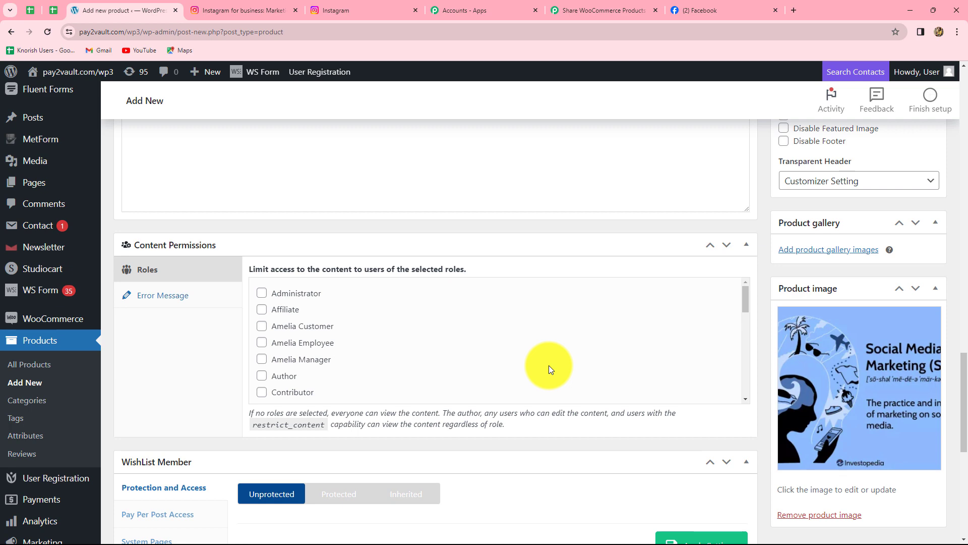
pyautogui.scroll(4, 549, 365)
pyautogui.scroll(10, 548, 365)
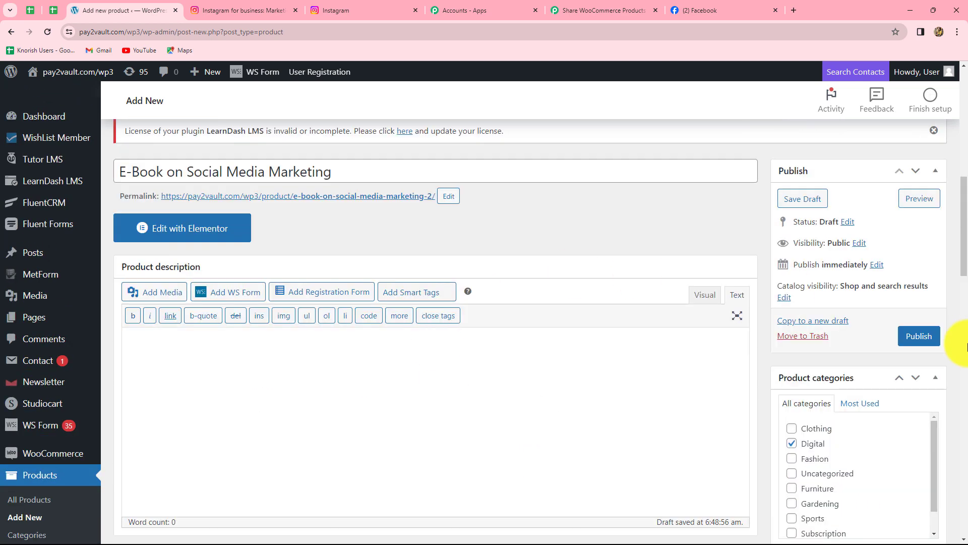
pyautogui.click(919, 337)
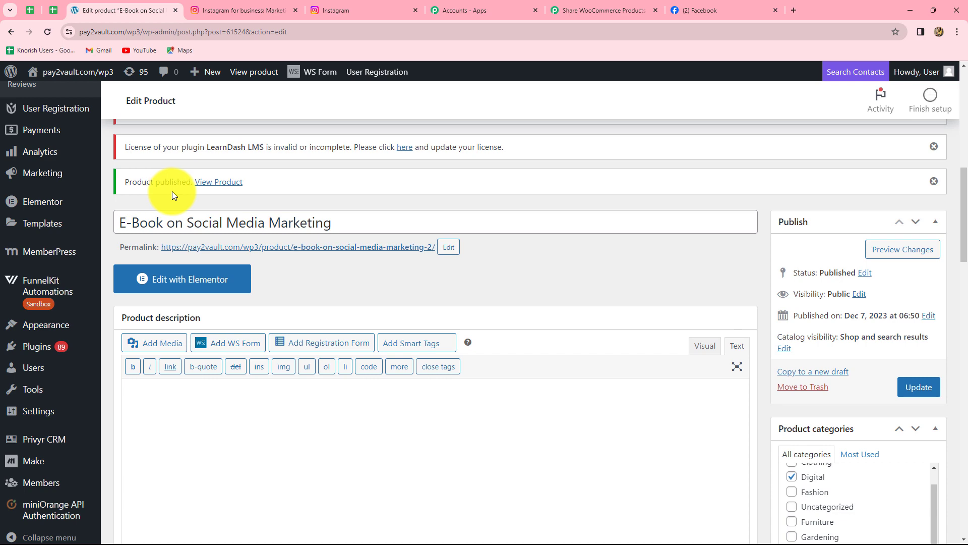
# Switch to the Pabbly Connect workflow and examine the captured WooCommerce response for the product's slug, short description and sale price
pyautogui.click(570, 8)
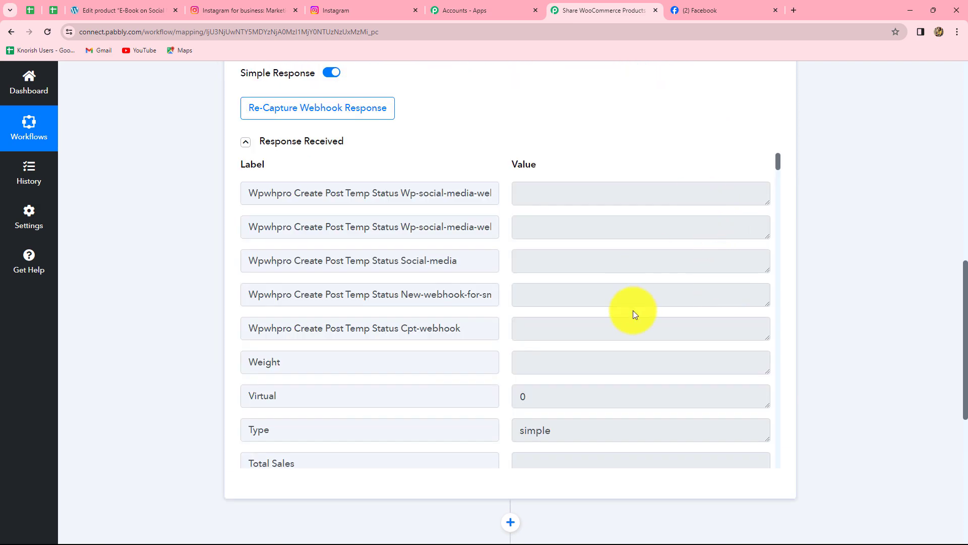
pyautogui.scroll(-9, 634, 310)
pyautogui.scroll(-3, 633, 310)
pyautogui.scroll(7, 634, 310)
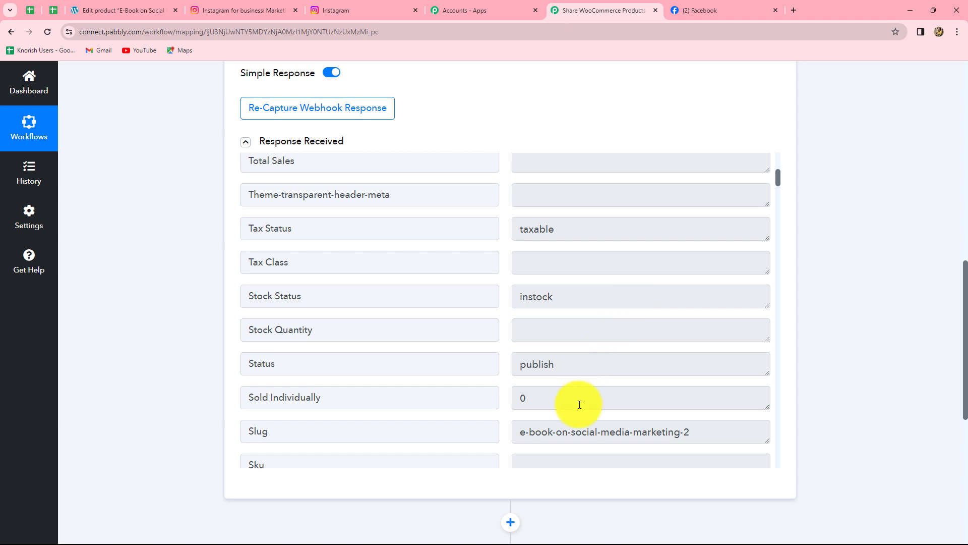
pyautogui.scroll(-2, 575, 383)
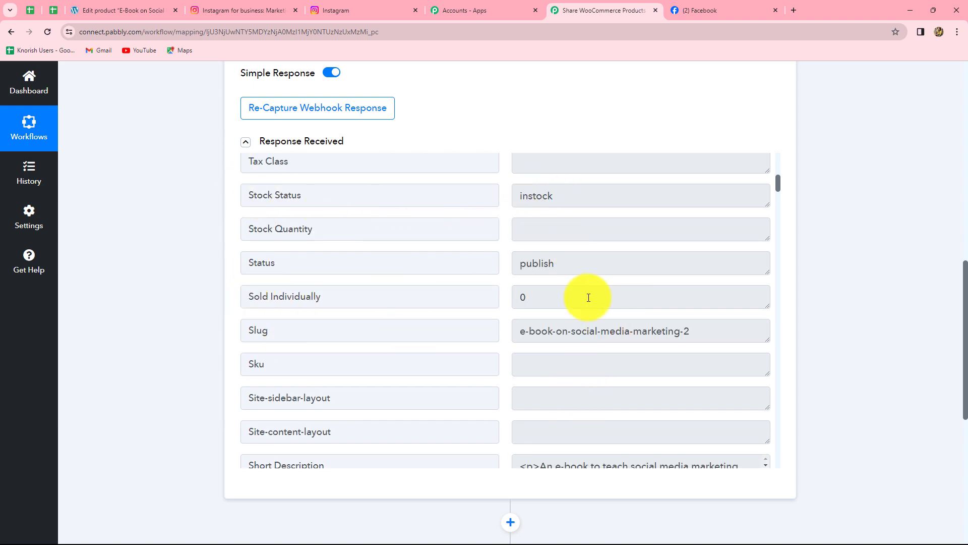
pyautogui.scroll(-4, 588, 296)
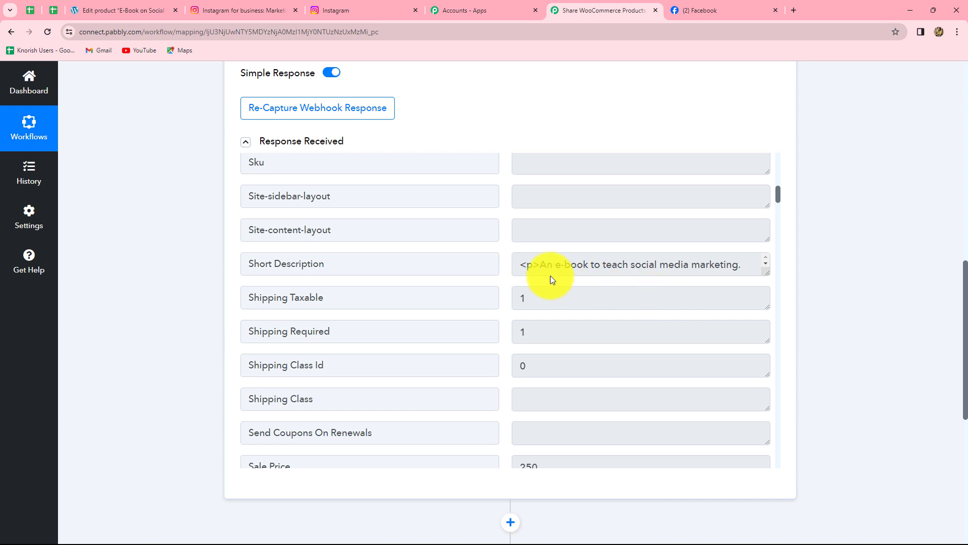
pyautogui.scroll(-1, 659, 270)
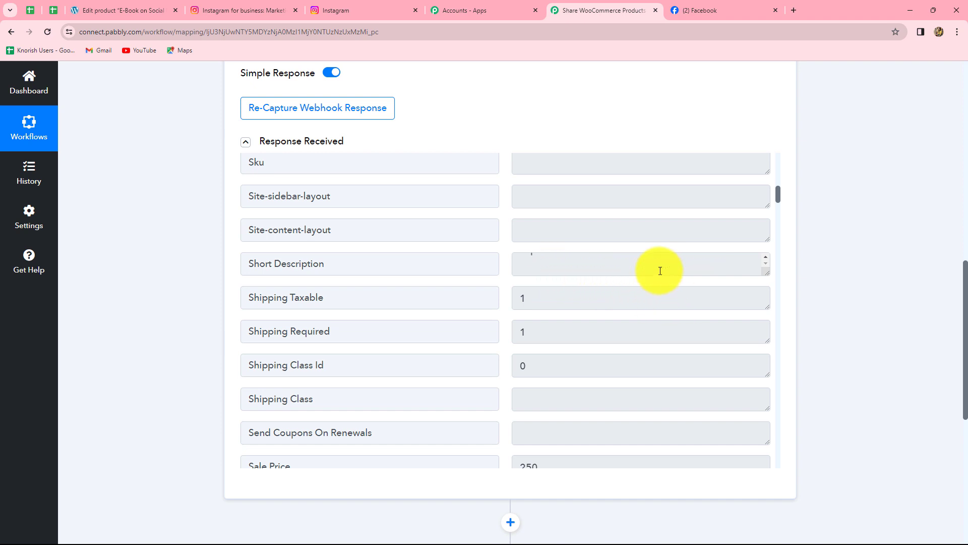
pyautogui.scroll(-4, 625, 343)
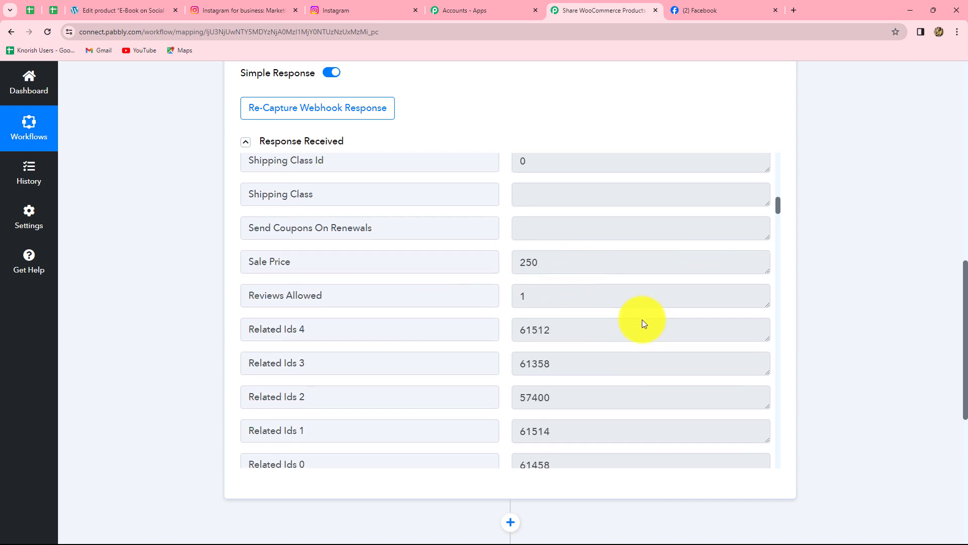
# Examine the response's price, permalink, name and Images 0 Src values, enlarging the image source value to read the full address
pyautogui.scroll(-6, 642, 321)
pyautogui.scroll(-3, 643, 320)
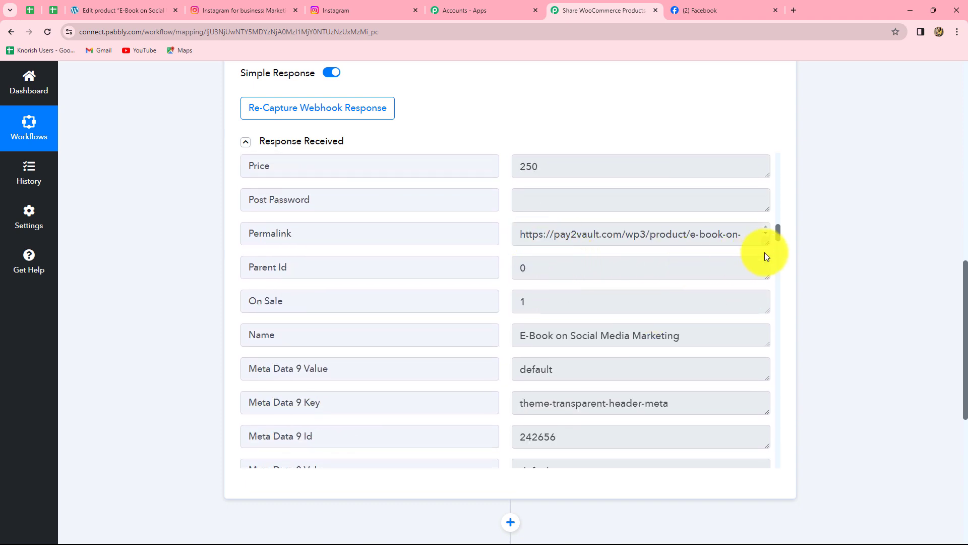
pyautogui.moveTo(766, 241); pyautogui.dragTo(612, 331)
pyautogui.scroll(-5, 741, 288)
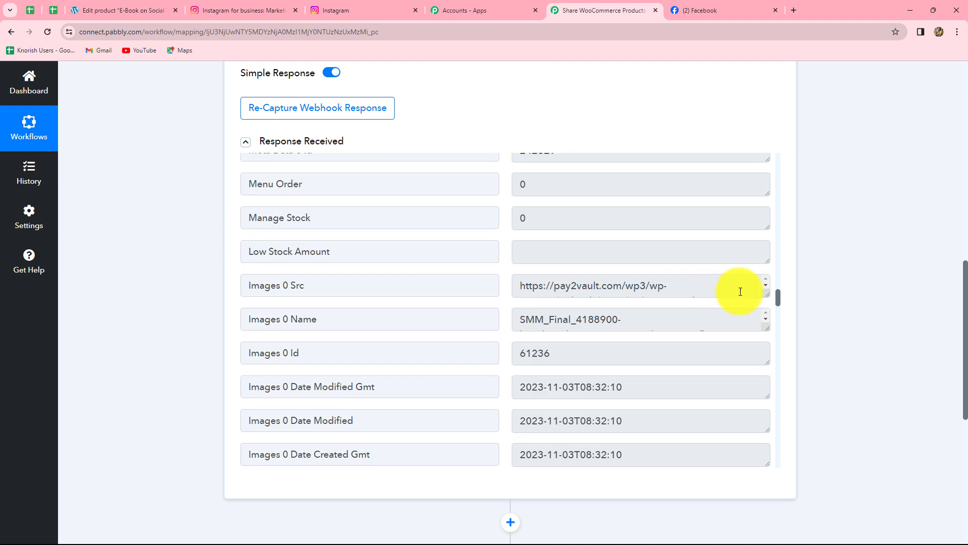
pyautogui.moveTo(766, 295); pyautogui.dragTo(765, 357)
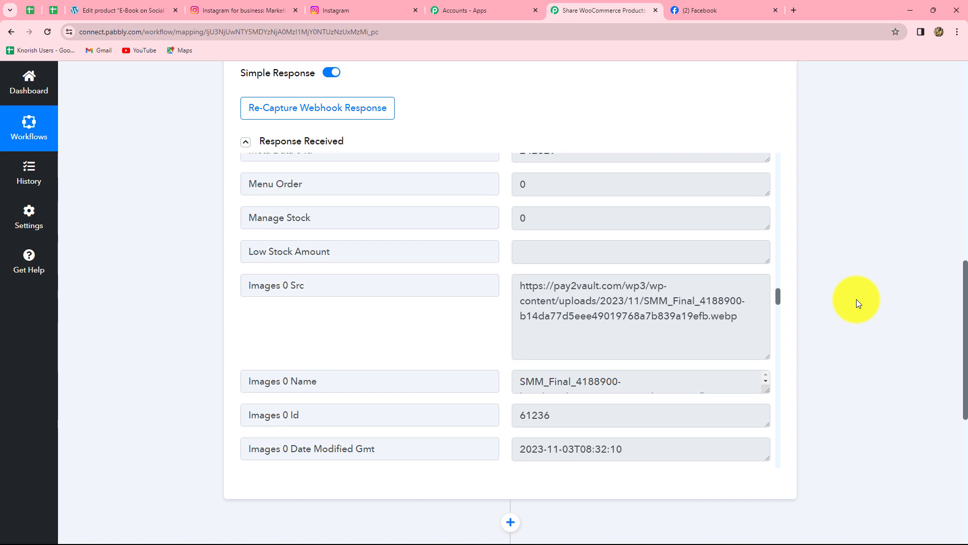
# Set the workflow's action app to Instagram for Business with the Publish Photo action event
pyautogui.scroll(-7, 857, 299)
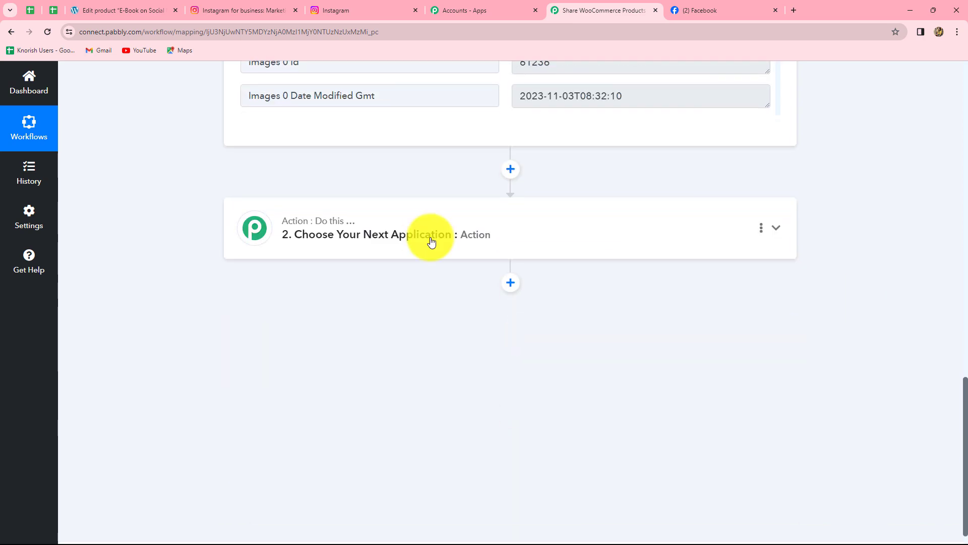
pyautogui.click(417, 250)
pyautogui.click(302, 275)
pyautogui.write('Insta')
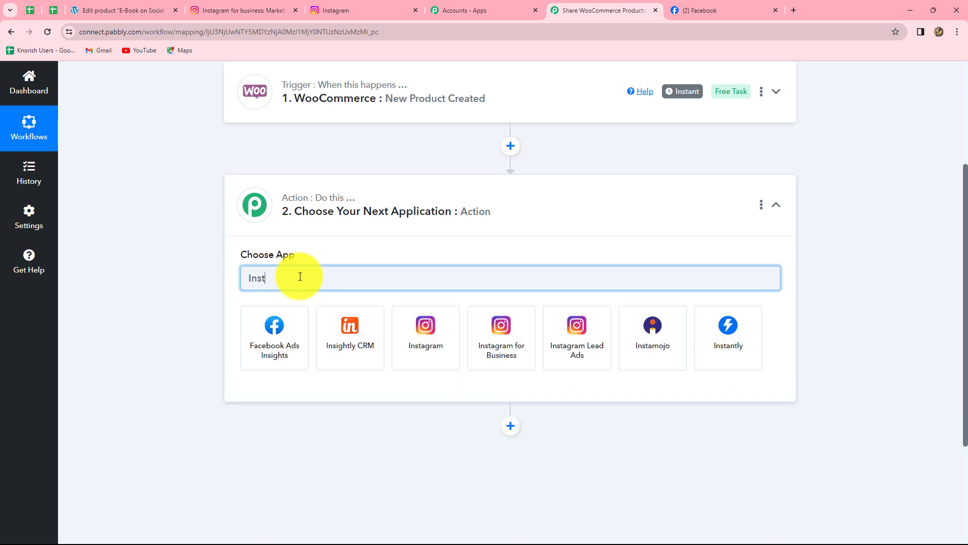
pyautogui.click(335, 334)
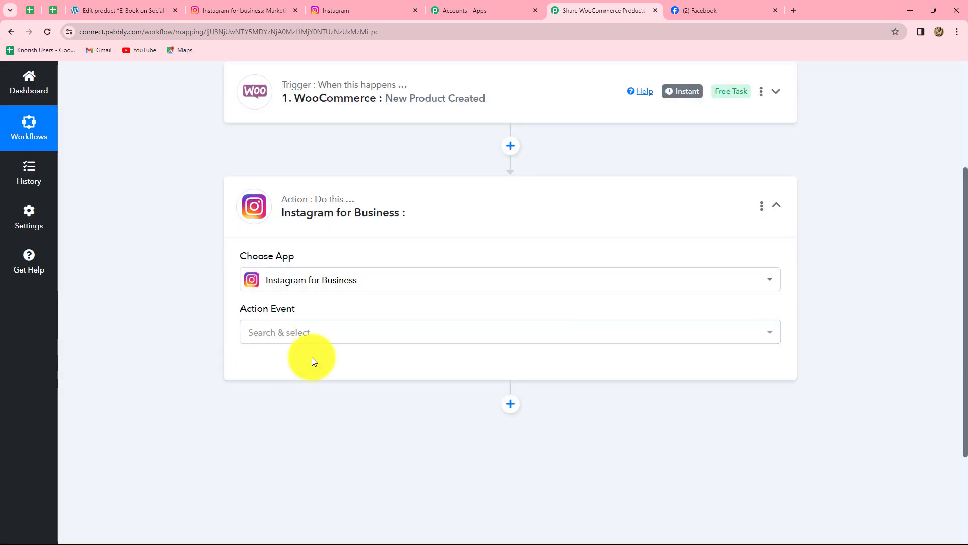
pyautogui.click(282, 337)
pyautogui.click(292, 398)
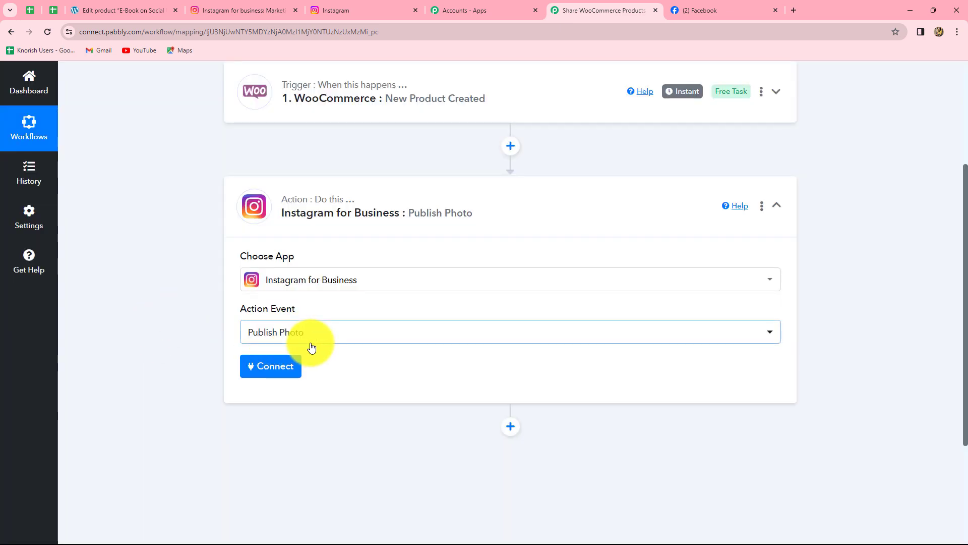
# Connect the Publish Photo action to Instagram for Business through a new connection
pyautogui.click(273, 375)
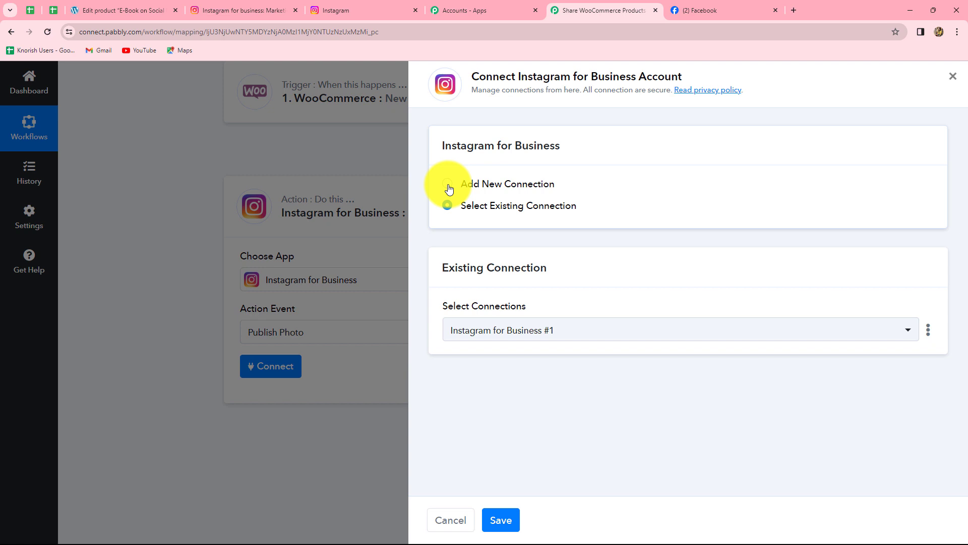
pyautogui.click(448, 185)
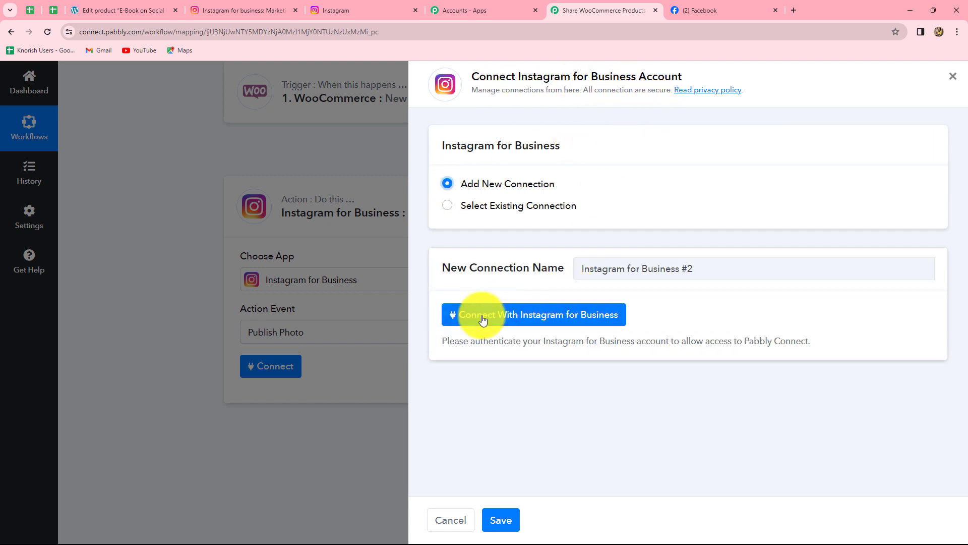
pyautogui.click(581, 318)
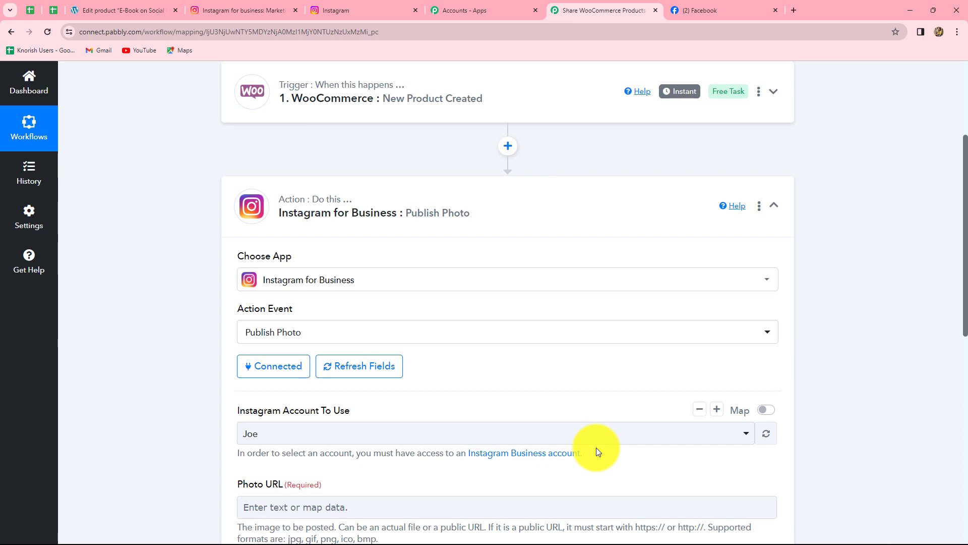
# Check the signed-in Instagram and Facebook accounts in the browser and return to the workflow
pyautogui.click(358, 7)
pyautogui.click(700, 10)
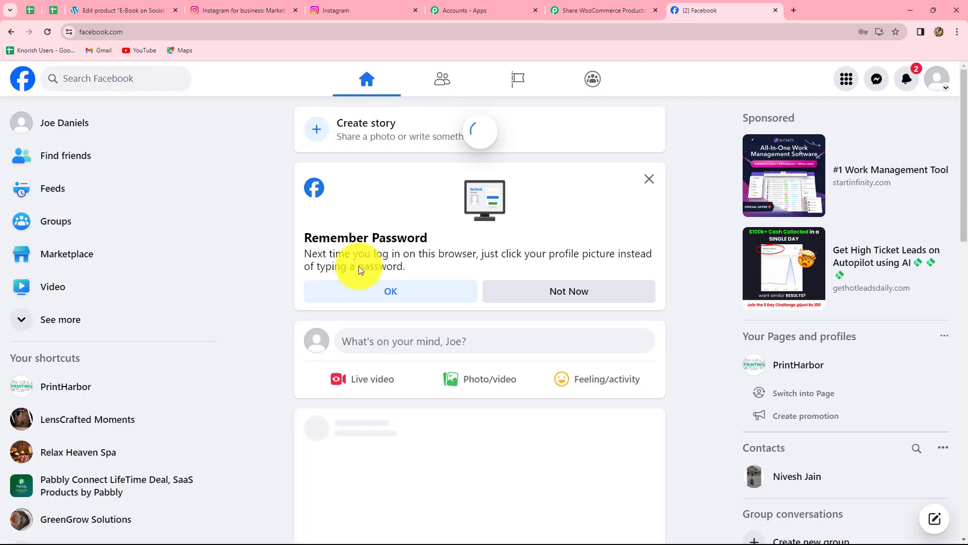
pyautogui.click(555, 11)
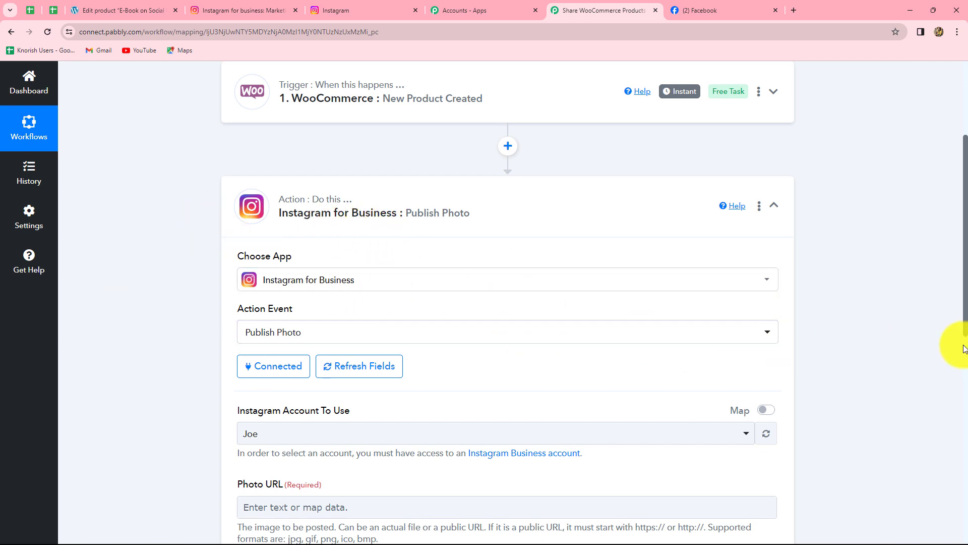
# Review the Publish Photo action's account, Photo URL and Caption fields and the WooCommerce trigger's setup
pyautogui.scroll(-3, 922, 337)
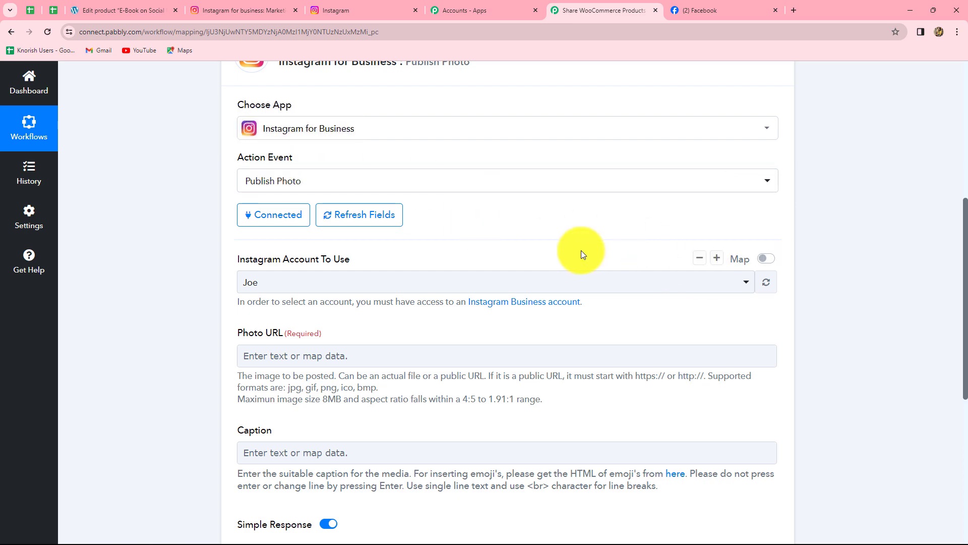
pyautogui.scroll(-3, 581, 250)
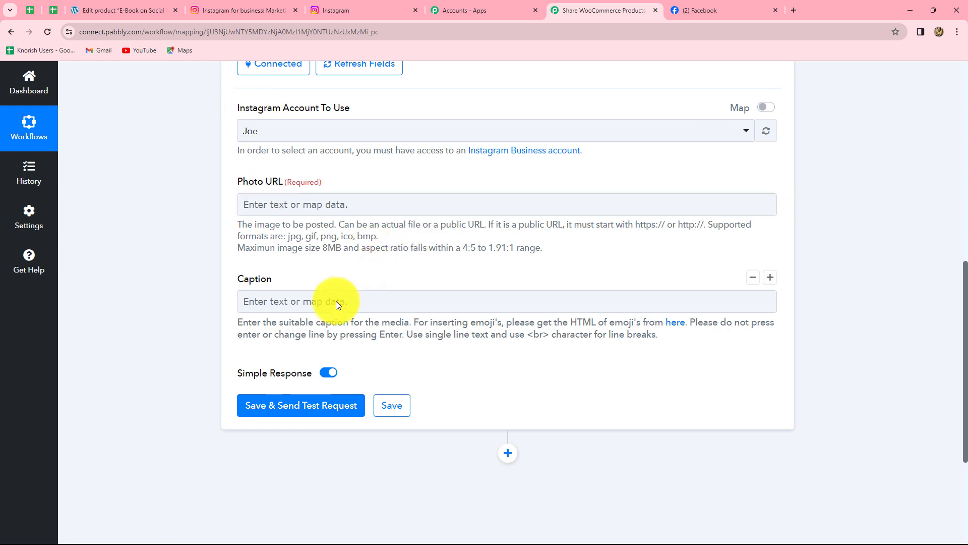
pyautogui.click(326, 300)
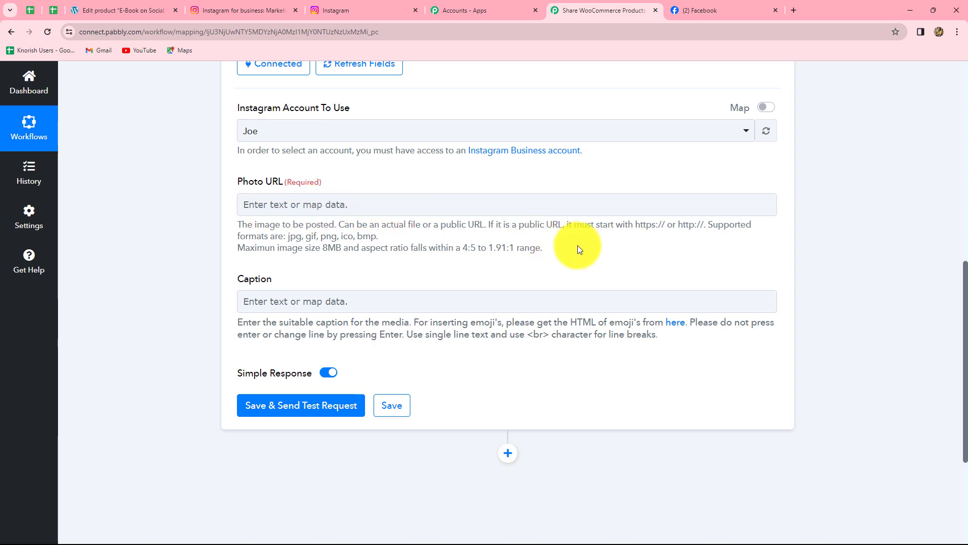
pyautogui.scroll(7, 581, 249)
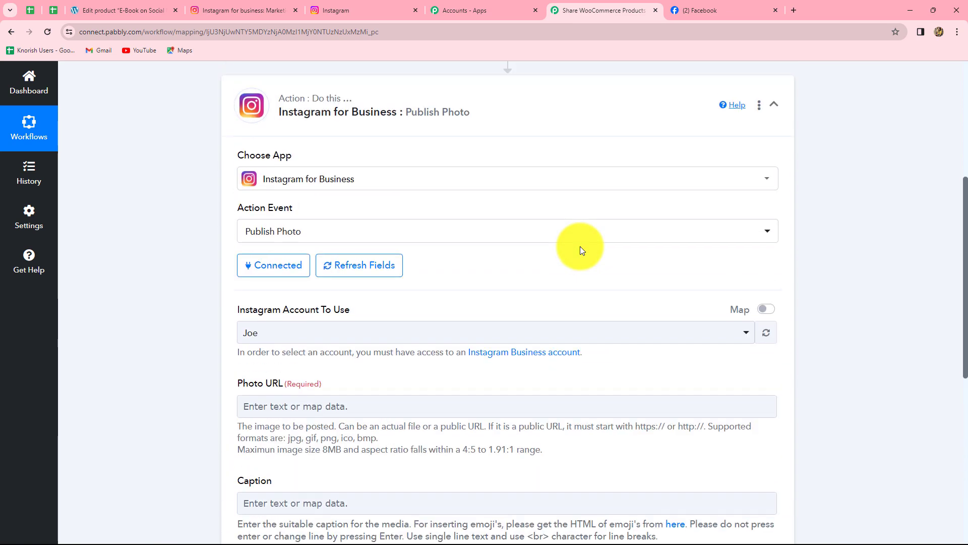
pyautogui.scroll(3, 581, 249)
pyautogui.click(501, 277)
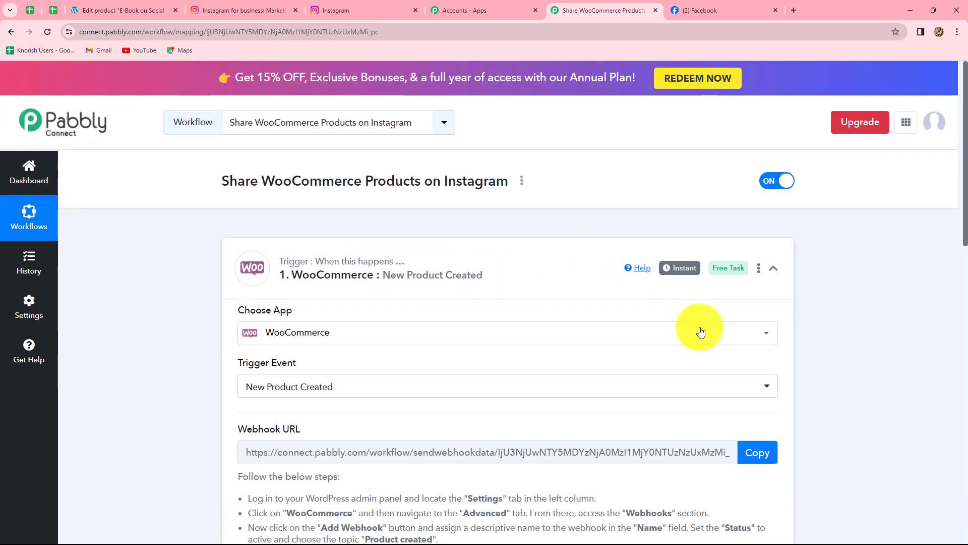
pyautogui.scroll(-20, 897, 361)
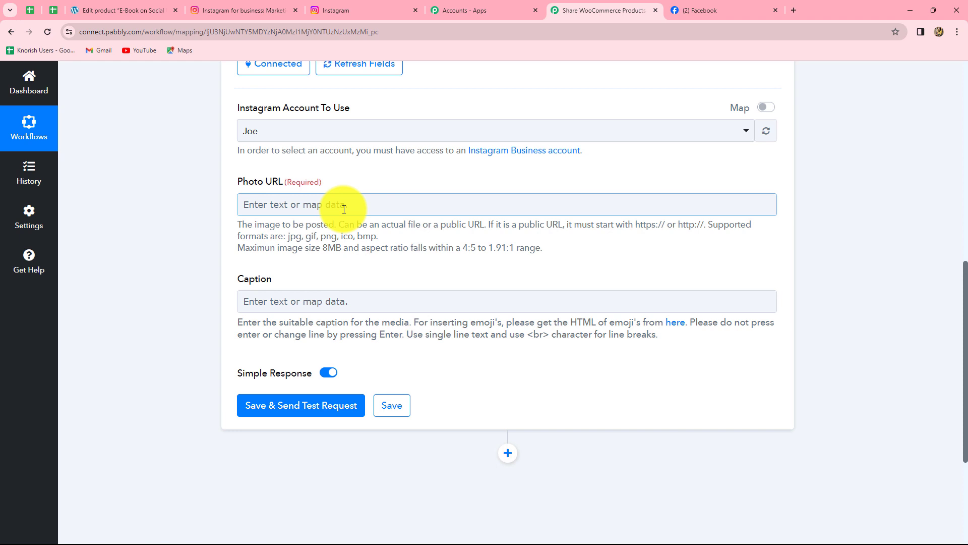
# Map the Photo URL to the WooCommerce trigger's Images 0 Src value, filtering the response data by "ima"
pyautogui.click(344, 209)
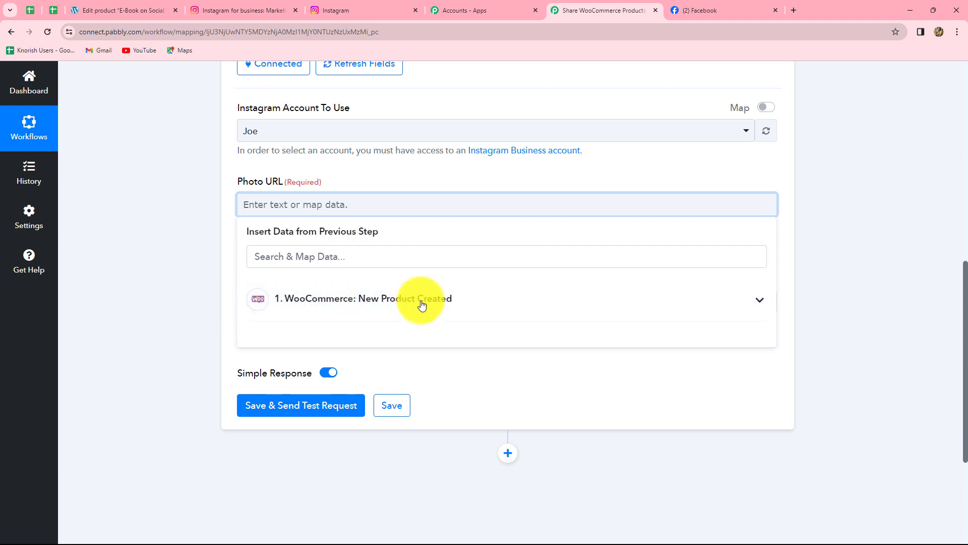
pyautogui.click(359, 301)
pyautogui.scroll(-10, 465, 368)
pyautogui.scroll(-3, 467, 368)
pyautogui.scroll(10, 468, 368)
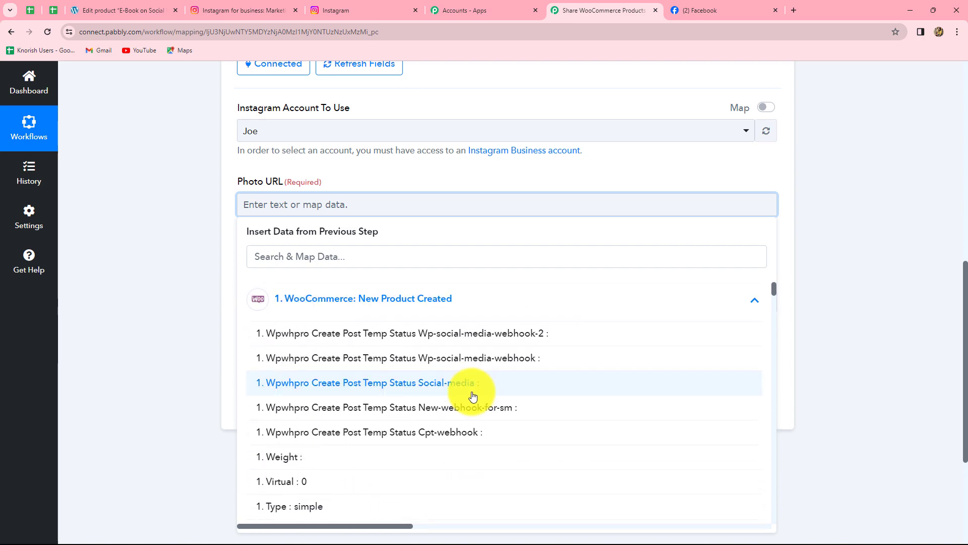
pyautogui.scroll(-15, 473, 396)
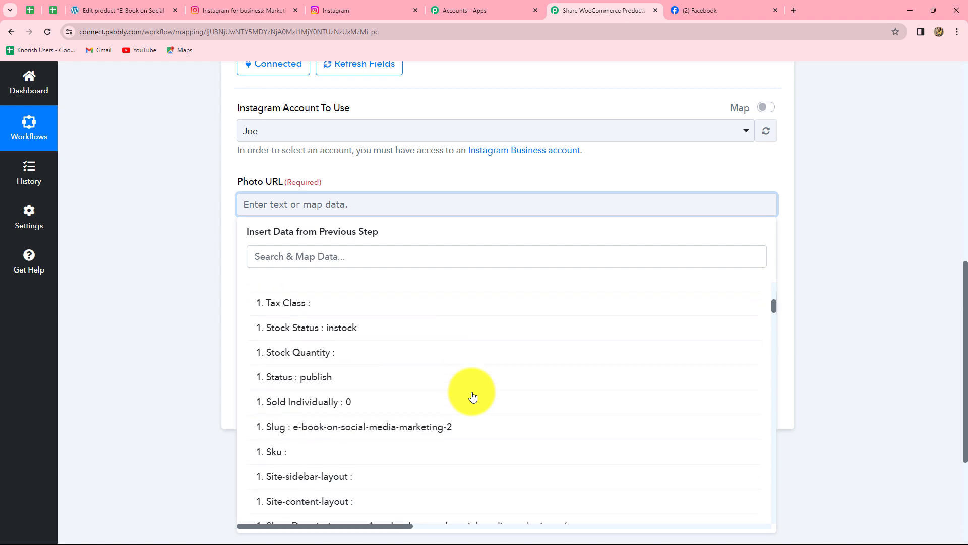
pyautogui.click(293, 255)
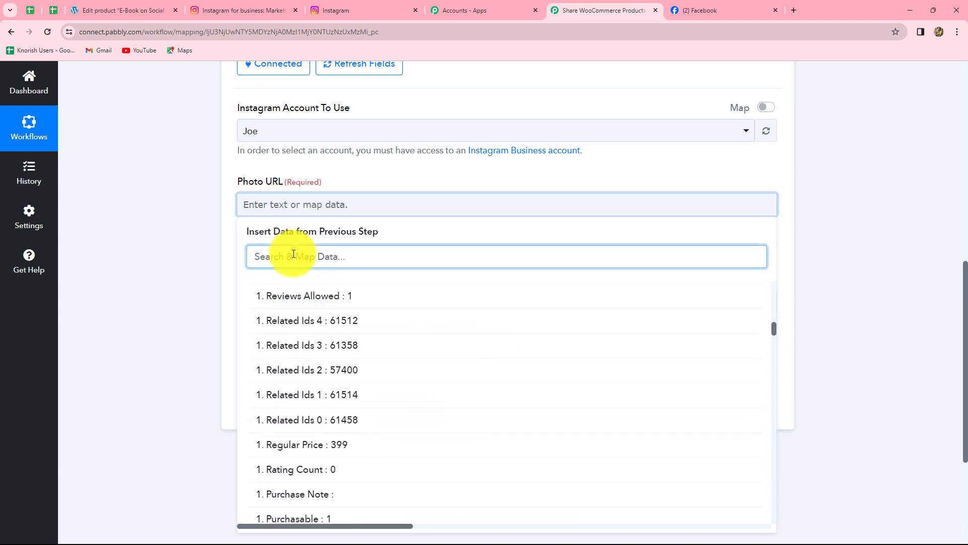
pyautogui.write('ima')
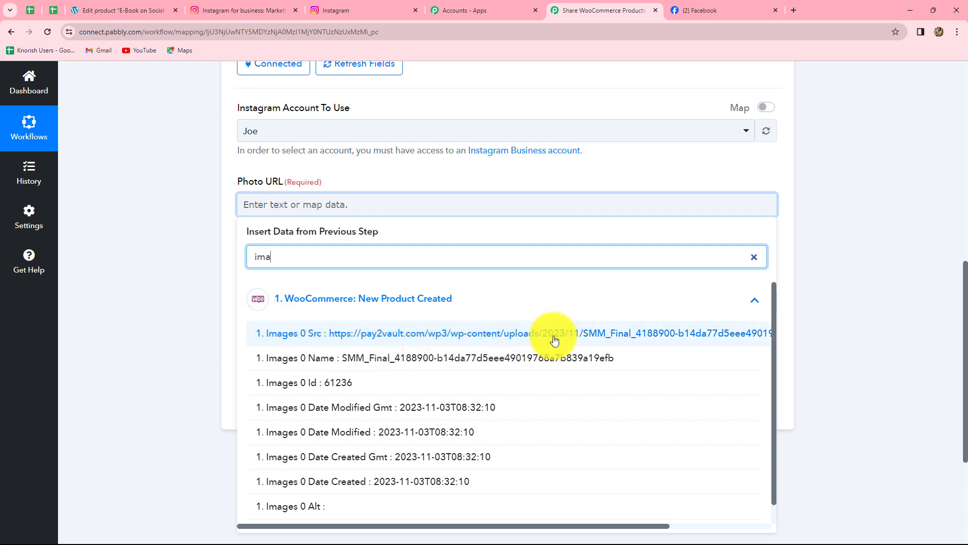
pyautogui.click(612, 337)
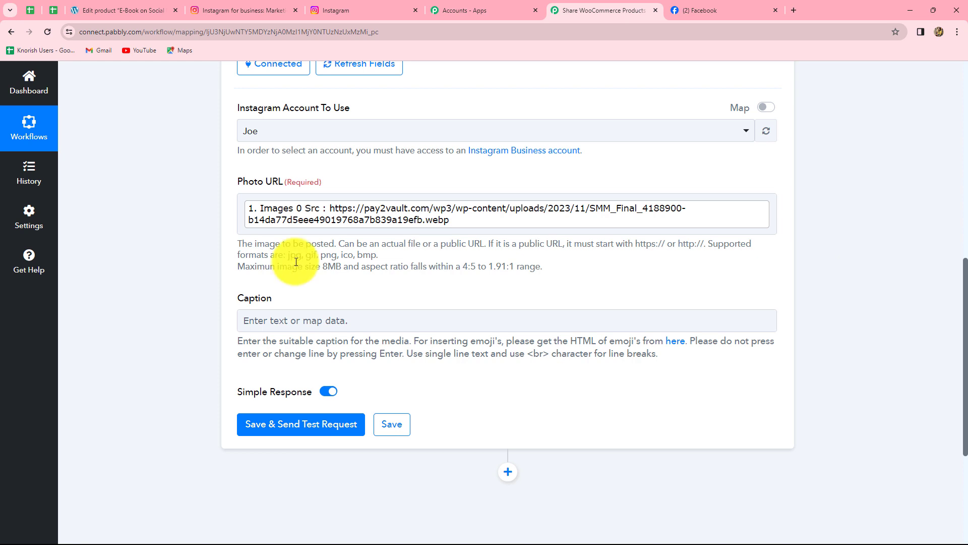
# Write a "Hello there," caption announcing the new WooCommerce Store product, with empty Product, Sale price and Description lines and the closing "Check it out now!"
pyautogui.click(282, 198)
pyautogui.scroll(-4, 283, 197)
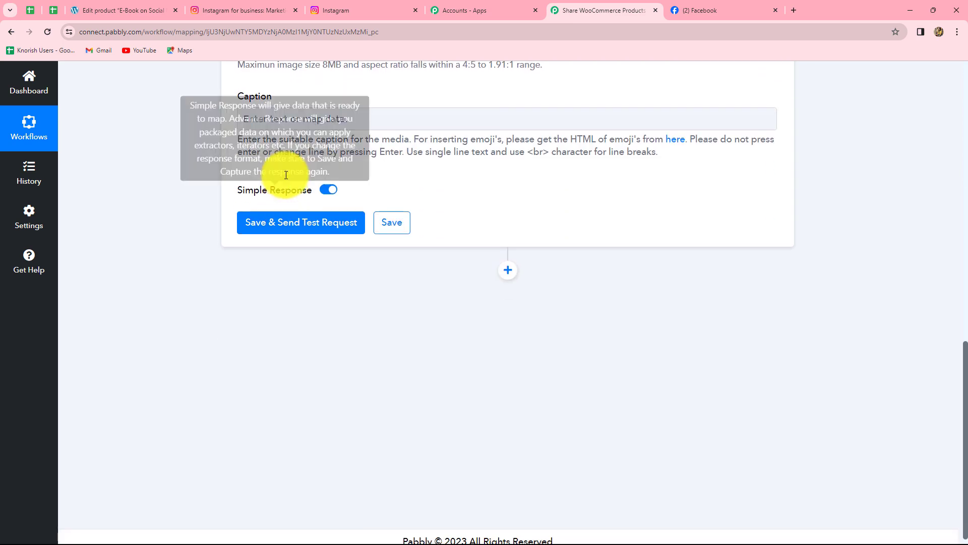
pyautogui.scroll(2, 285, 175)
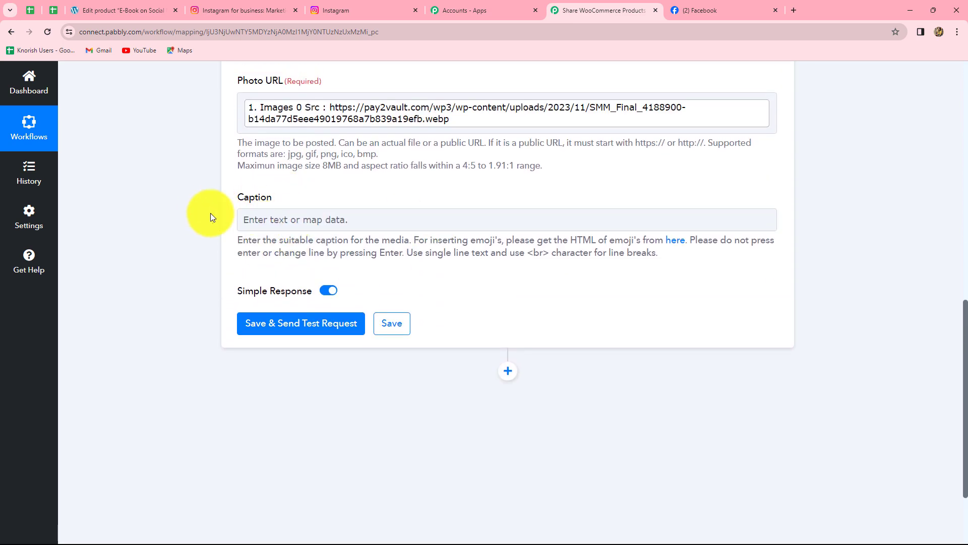
pyautogui.click(394, 225)
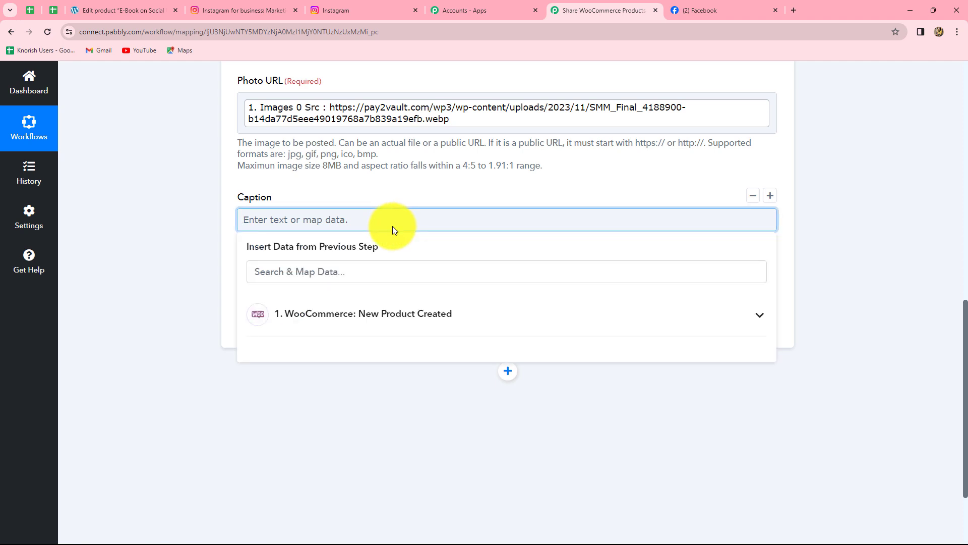
pyautogui.write('Hello there,  A new product is recently added on our WooCommerce Store and it is out for sale now! The details are:  Product: Sale price: Description:  Check it out now!')
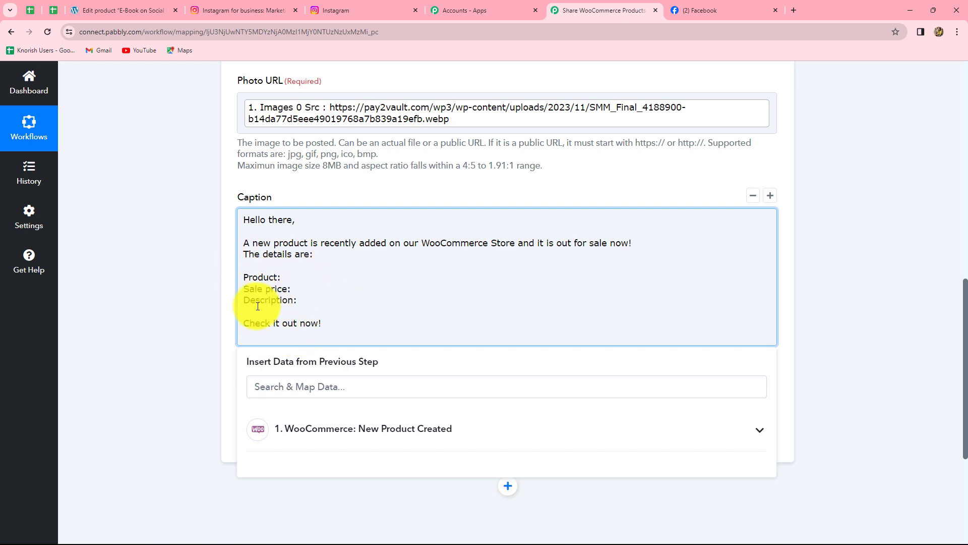
pyautogui.press('BackSpace')
# Map the WooCommerce trigger's Name value onto the caption's Product line, filtering the response data by "name"
pyautogui.click(302, 278)
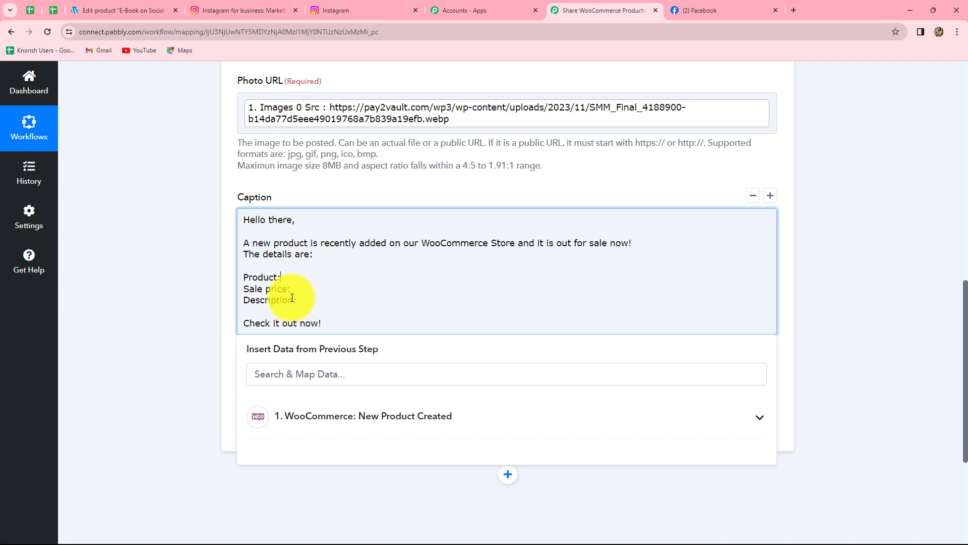
pyautogui.scroll(-2, 404, 321)
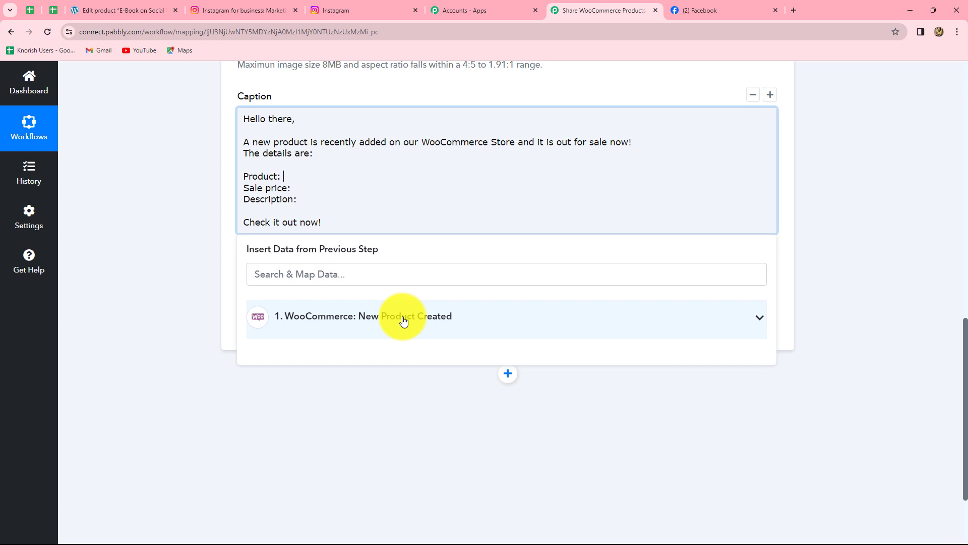
pyautogui.click(404, 321)
pyautogui.click(290, 179)
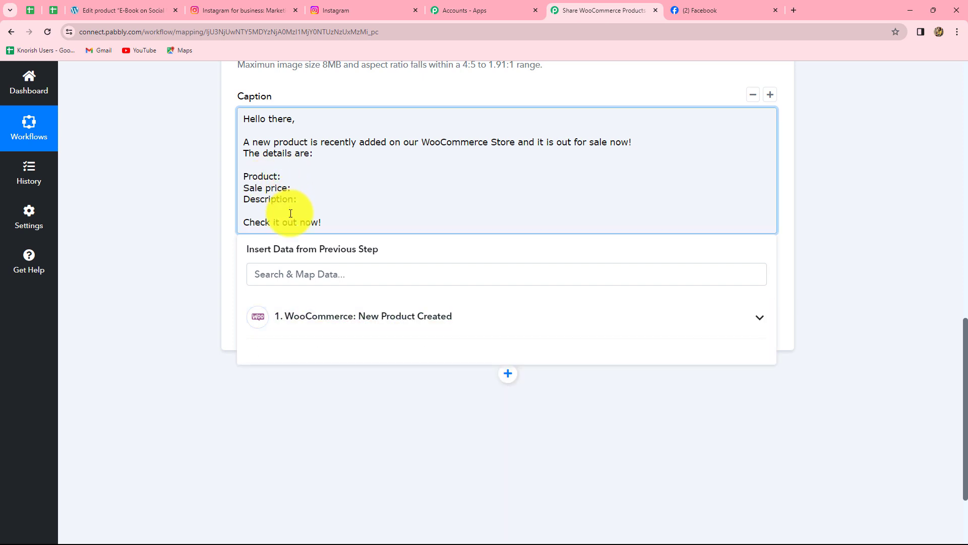
pyautogui.click(361, 316)
pyautogui.click(295, 272)
pyautogui.write('name')
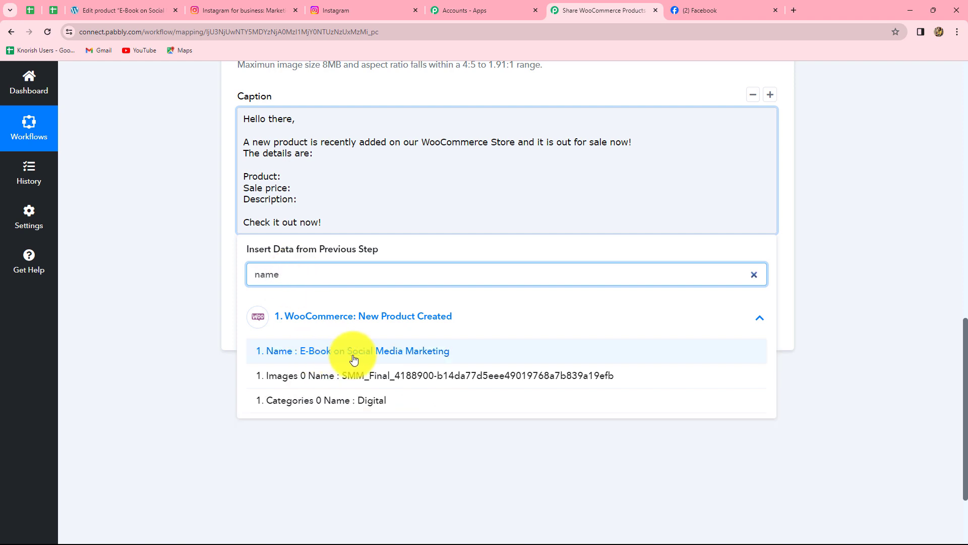
pyautogui.click(381, 357)
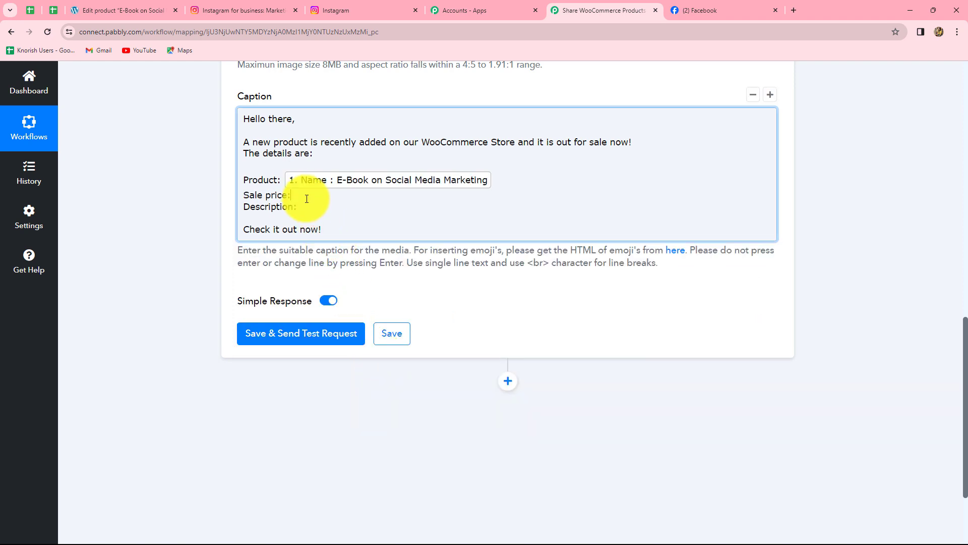
# Map the trigger's Sale Price onto the caption's Sale price line and its Short Description onto the Description line
pyautogui.click(302, 195)
pyautogui.write('sale')
pyautogui.click(301, 388)
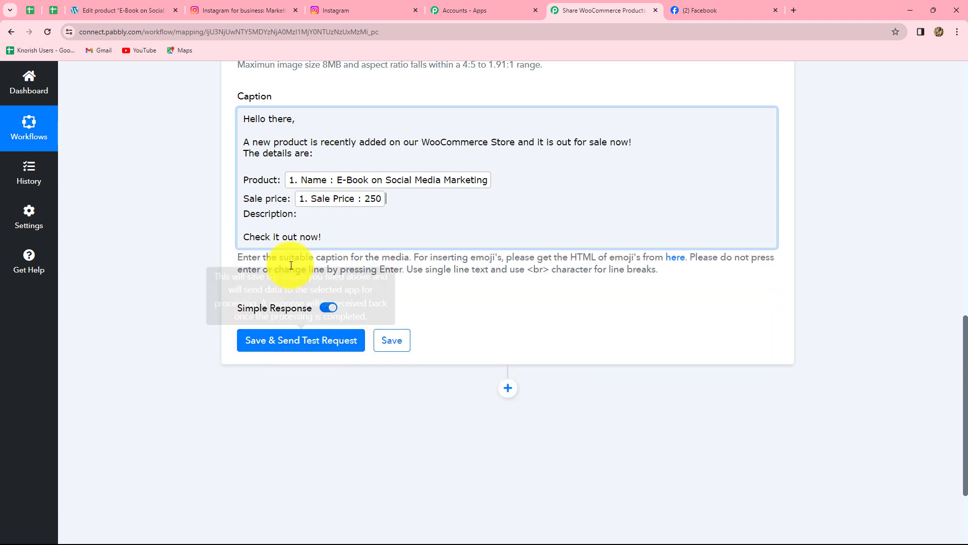
pyautogui.click(308, 215)
pyautogui.click(268, 287)
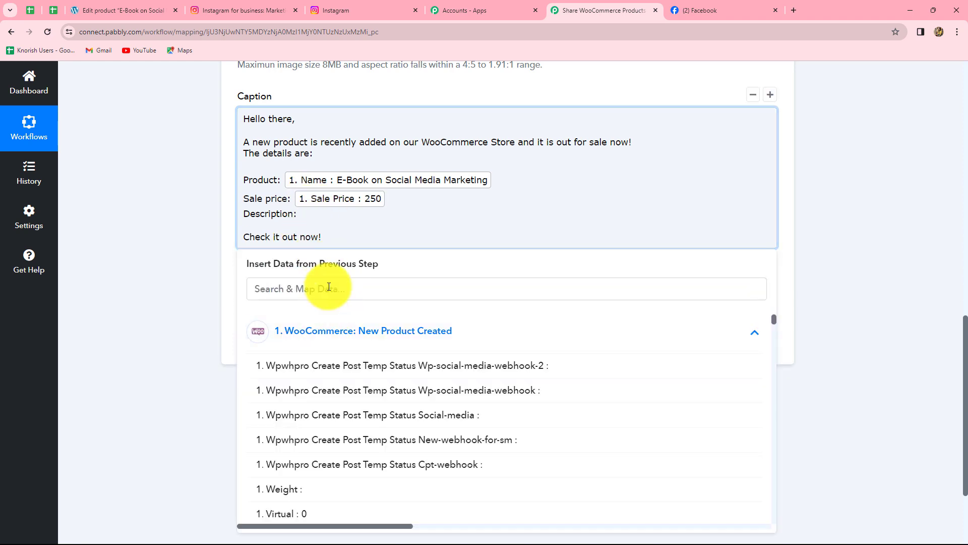
pyautogui.write('des')
pyautogui.click(320, 363)
# Add the trigger's Permalink value on a separate line below "Check it out now!", filtering the response data by "per"
pyautogui.click(322, 245)
pyautogui.press('Return')
pyautogui.press('Return')
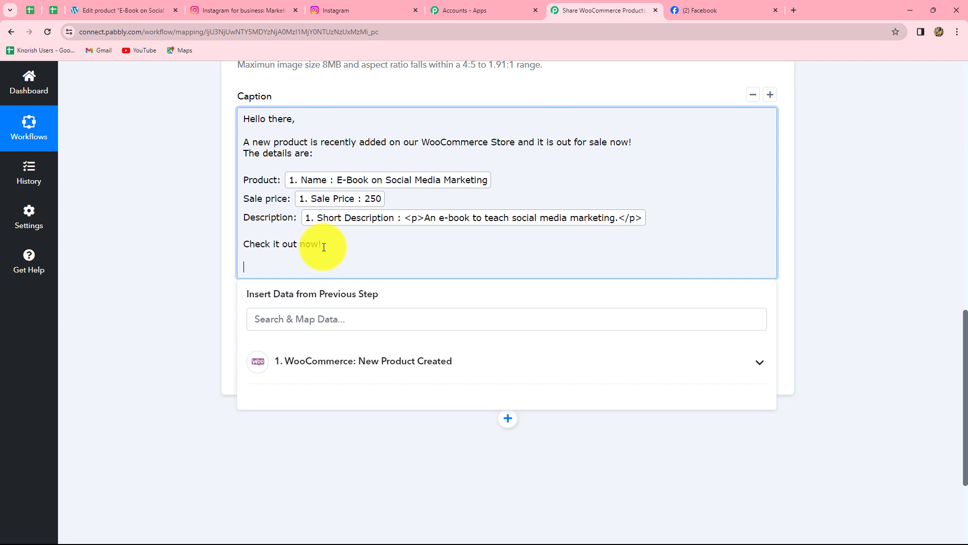
pyautogui.click(356, 361)
pyautogui.click(301, 322)
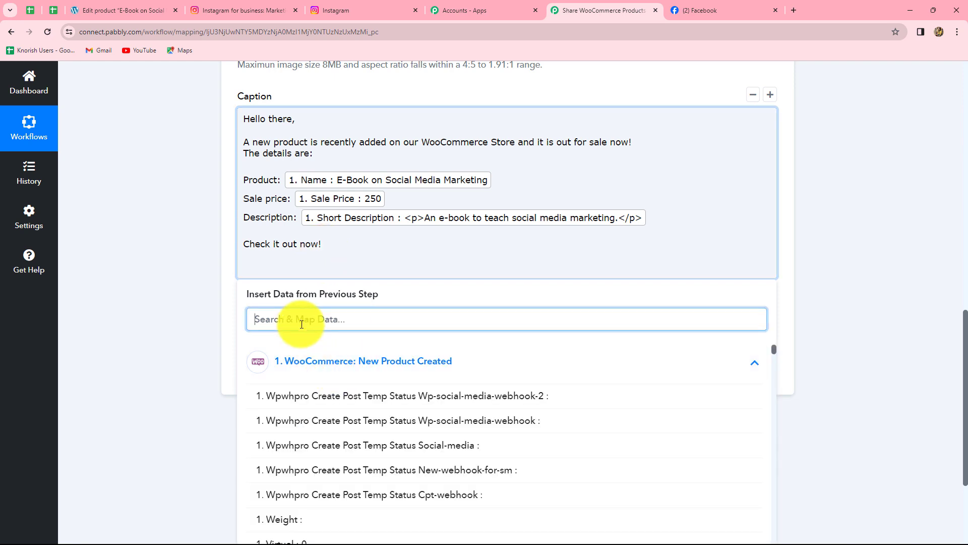
pyautogui.write('per')
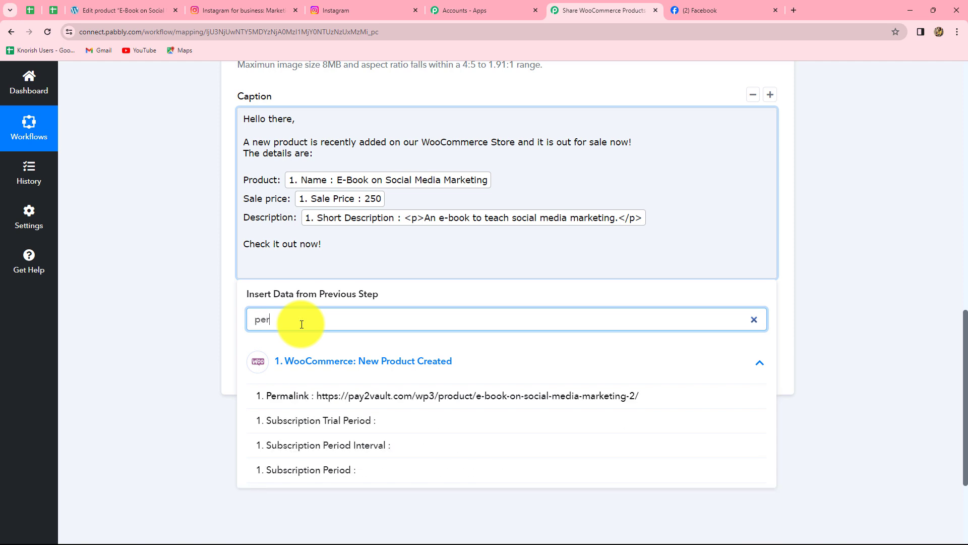
pyautogui.click(499, 400)
pyautogui.click(648, 271)
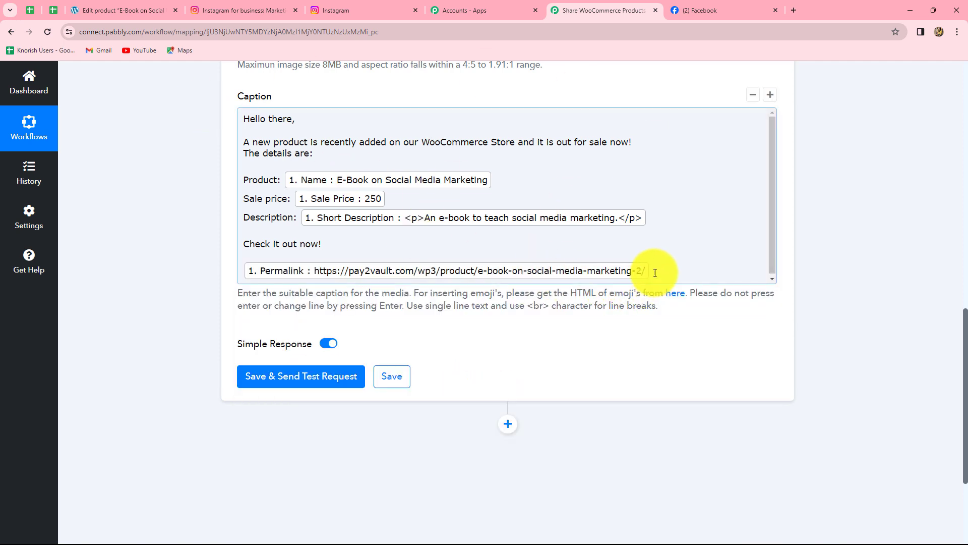
pyautogui.press('Return')
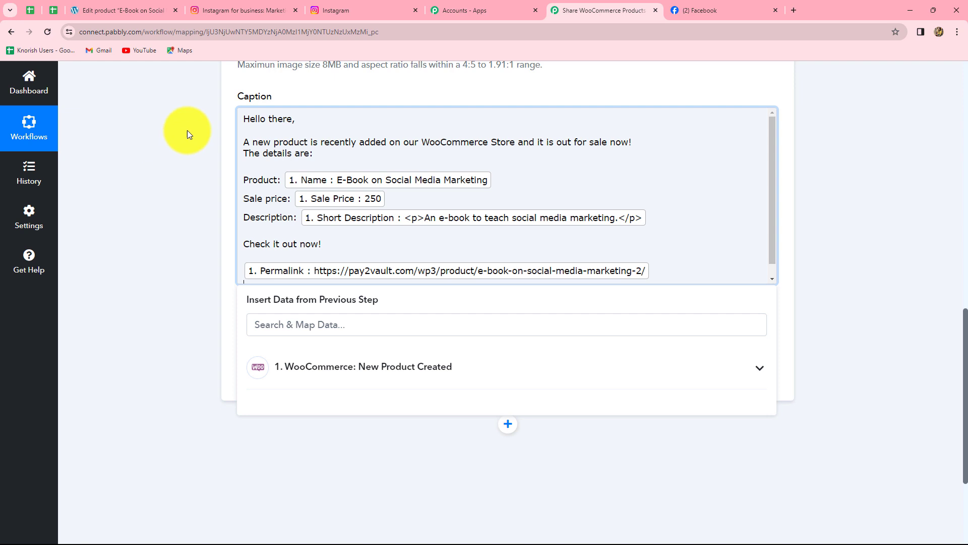
pyautogui.click(830, 246)
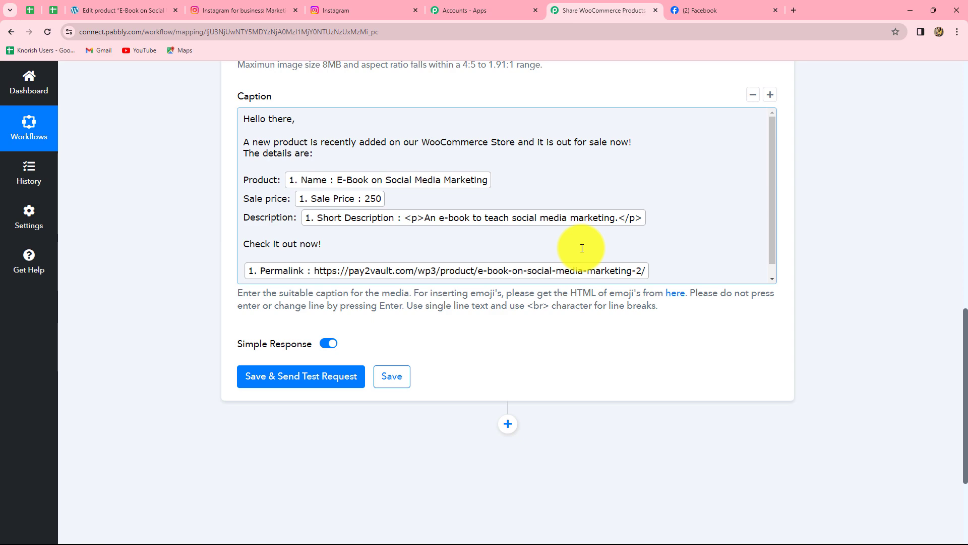
# Save the Publish Photo action with a test request and inspect the Res1 Id value in its response
pyautogui.click(308, 377)
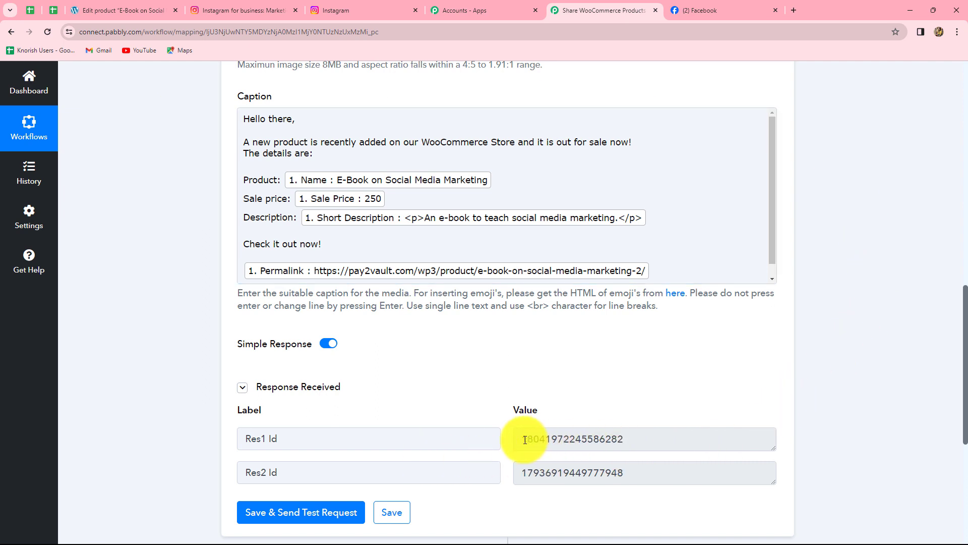
pyautogui.click(580, 440)
pyautogui.doubleClick(648, 443)
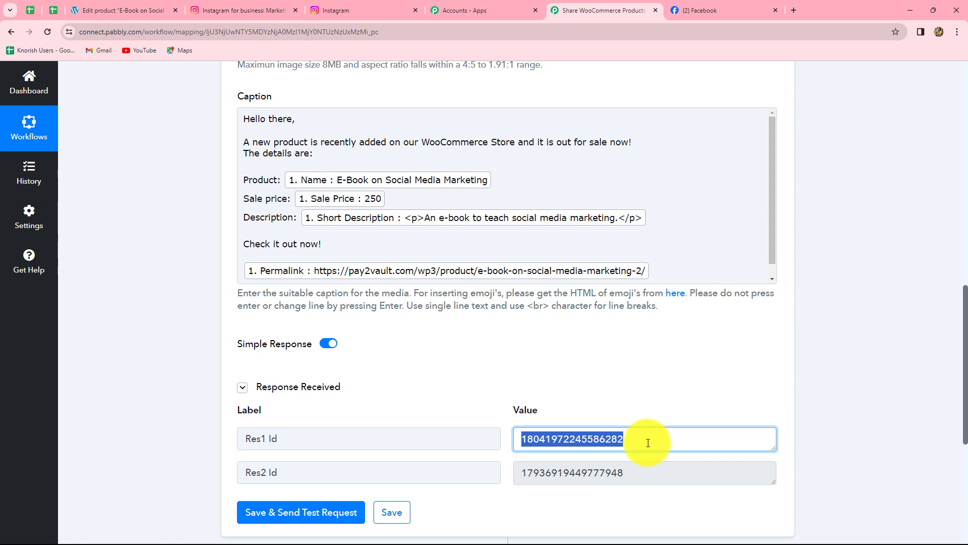
# Reload the Instagram feed and expand the full caption of the newest post
pyautogui.click(349, 7)
pyautogui.click(50, 30)
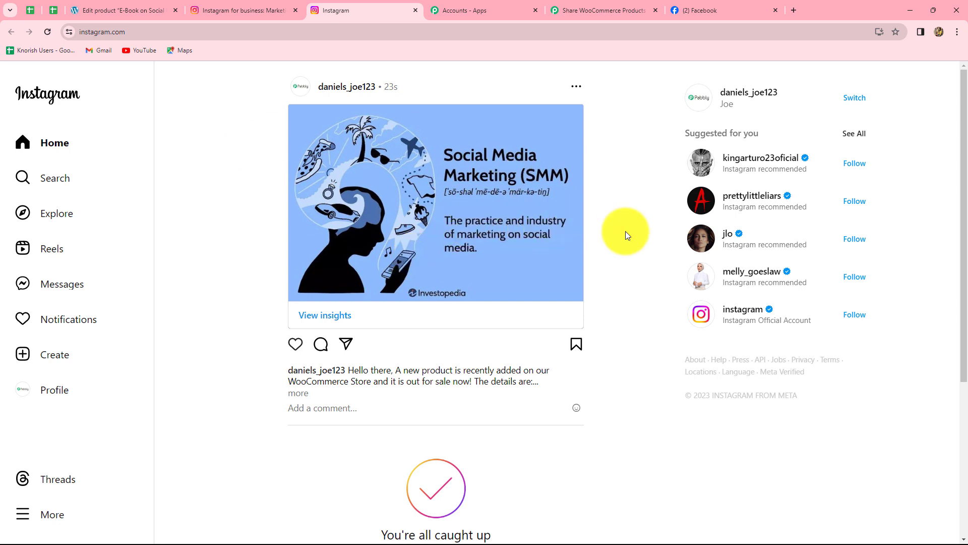
pyautogui.click(300, 392)
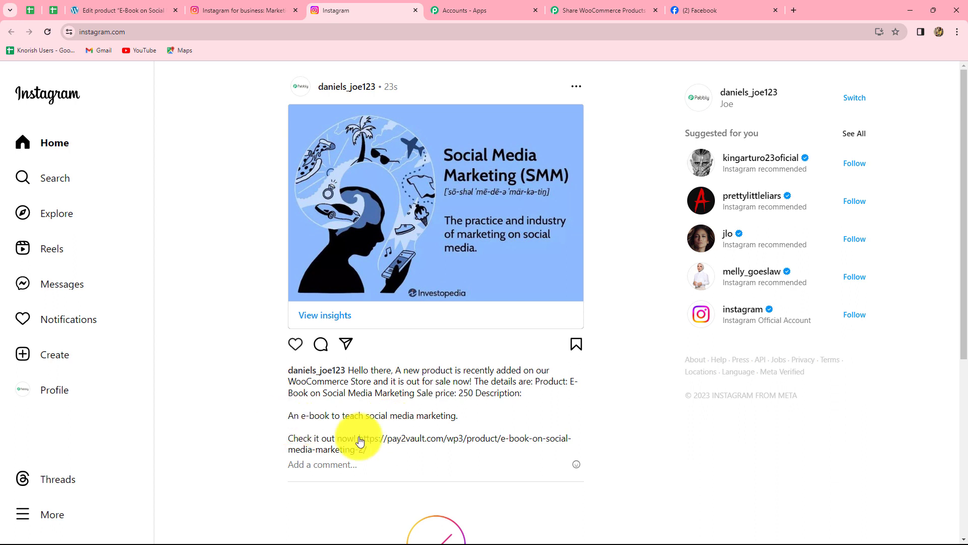
# Copy the product link from the Instagram caption and open it in a new browser tab
pyautogui.moveTo(359, 439); pyautogui.dragTo(368, 448)
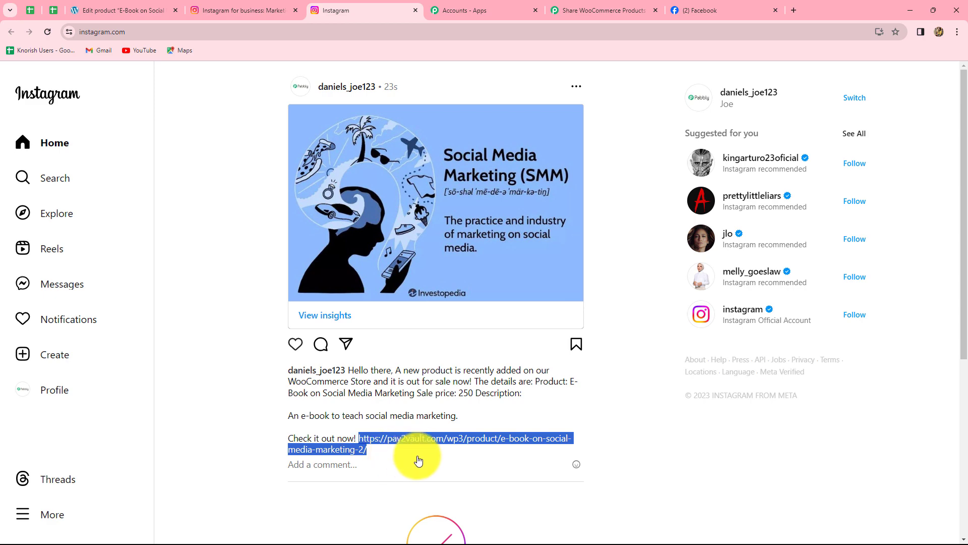
pyautogui.hotkey('ctrl', 'c')
pyautogui.hotkey('ctrl', 't')
pyautogui.hotkey('ctrl', 'v')
pyautogui.press('Return')
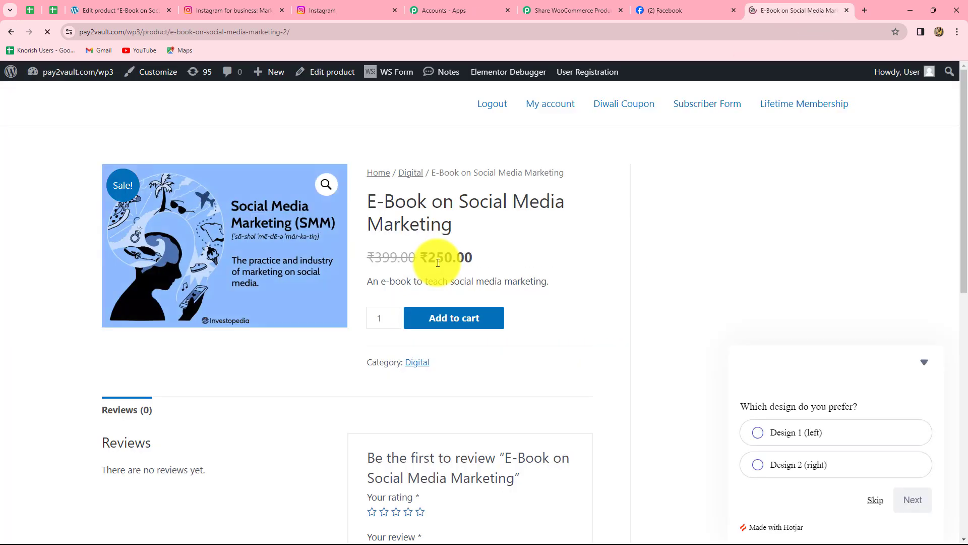
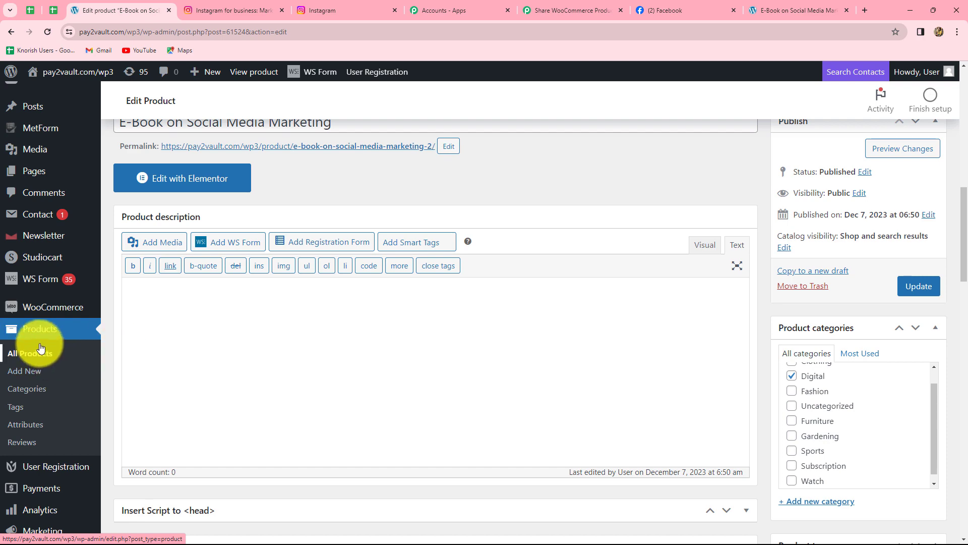
# Start a new WooCommerce product named "Round Neck T-Shirt" with a regular price of 600 and a sale price of 550
pyautogui.click(34, 377)
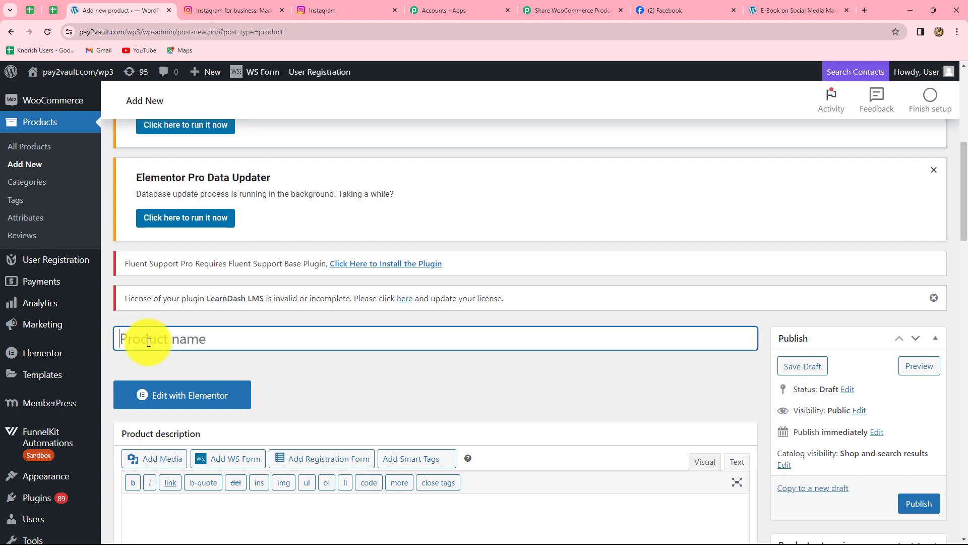
pyautogui.write('Round NeckT-Shirt')
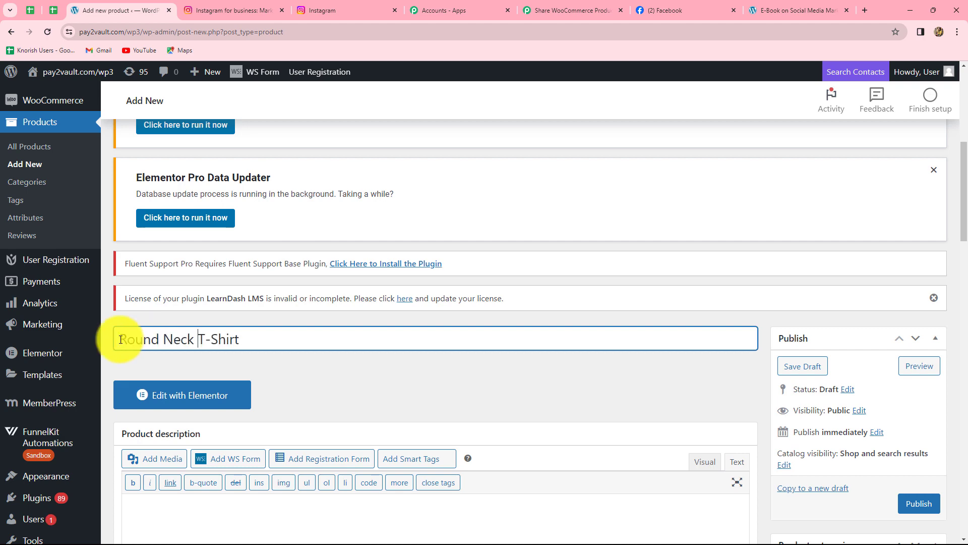
pyautogui.scroll(-4, 306, 354)
pyautogui.click(235, 336)
pyautogui.scroll(-9, 235, 336)
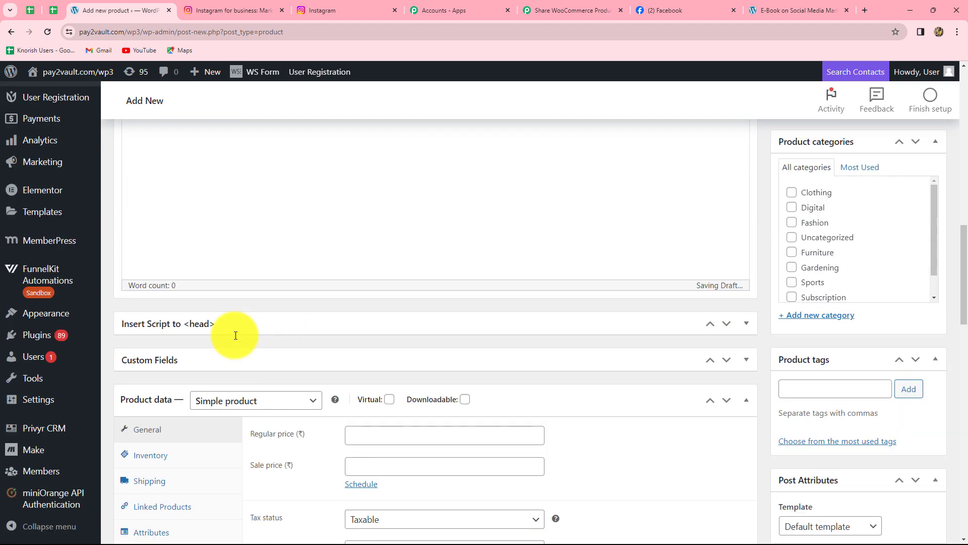
pyautogui.click(354, 187)
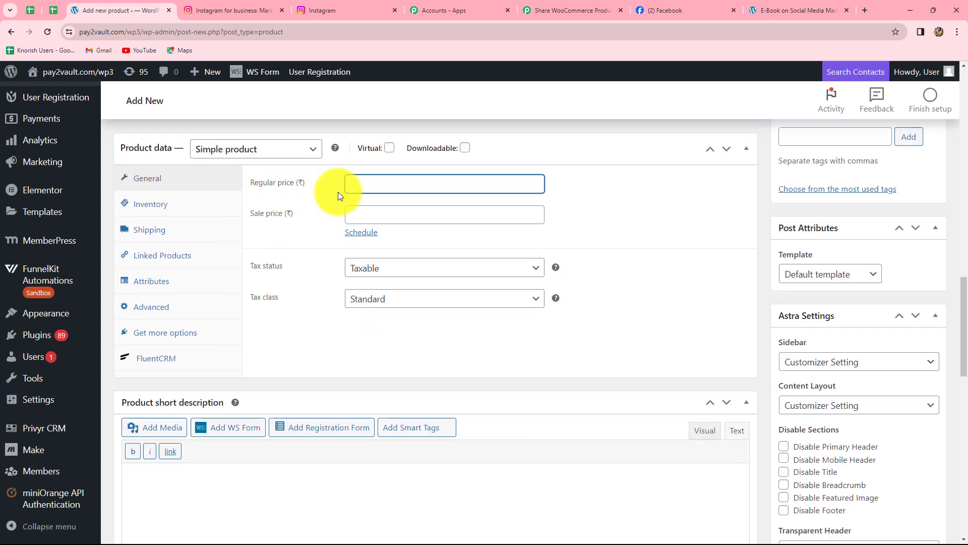
pyautogui.write('600')
pyautogui.click(372, 212)
pyautogui.write('550')
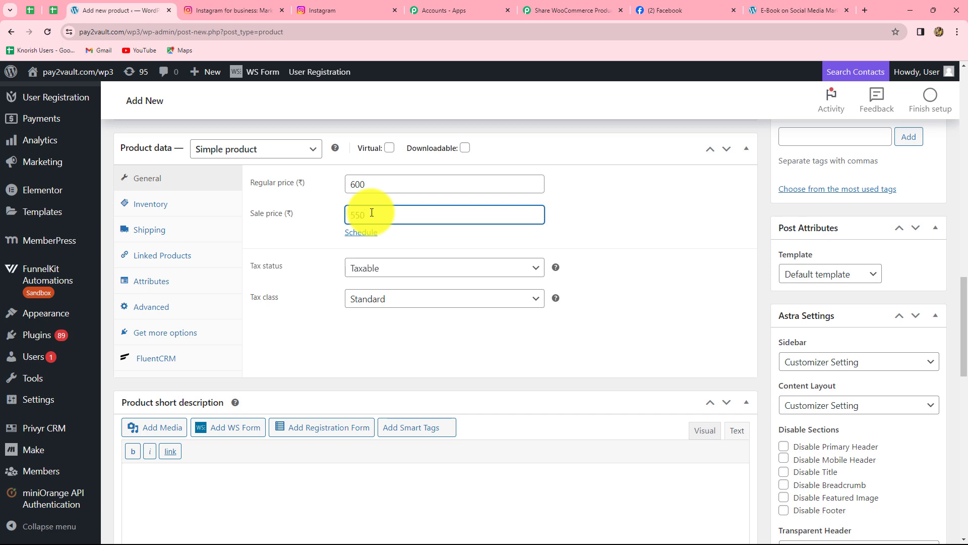
# Enter the product short description "A beautiful round neck blue colored T-shirt."
pyautogui.click(370, 362)
pyautogui.scroll(-6, 369, 362)
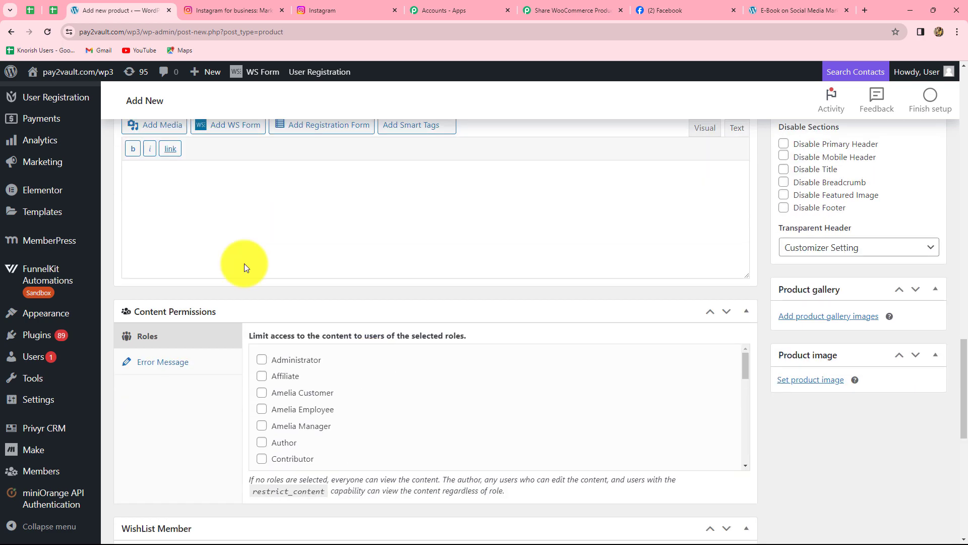
pyautogui.click(136, 173)
pyautogui.write('A beautiful round neck blue colored T-shirt.')
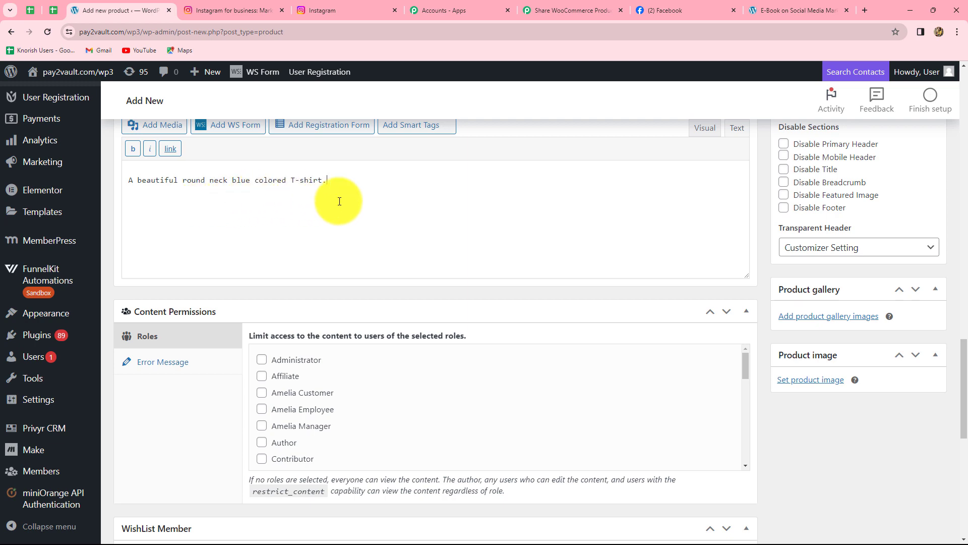
# Assign the T-shirt product to the Clothing category
pyautogui.scroll(3, 624, 283)
pyautogui.scroll(8, 624, 283)
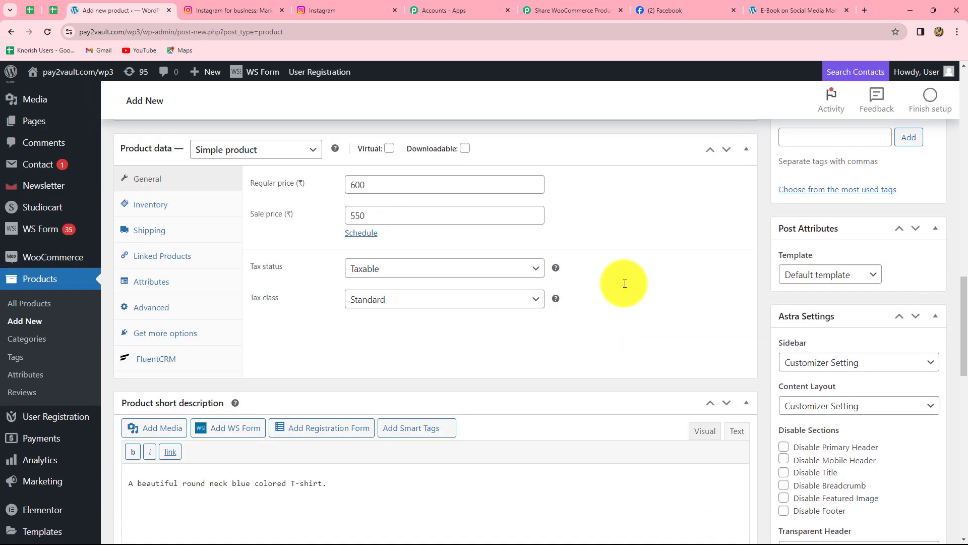
pyautogui.click(791, 244)
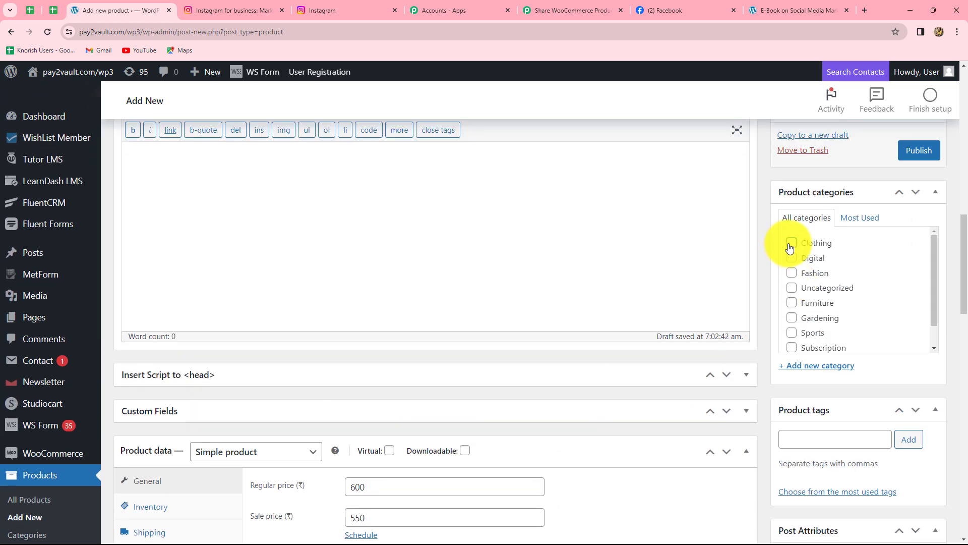
# Set the blue Tshirt.jpg from the media library as the product image
pyautogui.scroll(-12, 844, 353)
pyautogui.scroll(-2, 844, 353)
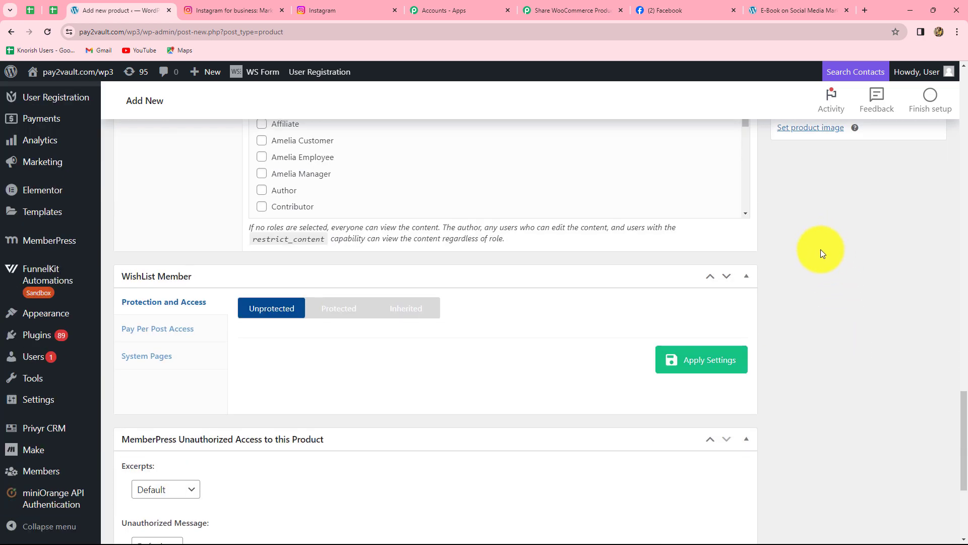
pyautogui.scroll(3, 821, 252)
pyautogui.click(813, 277)
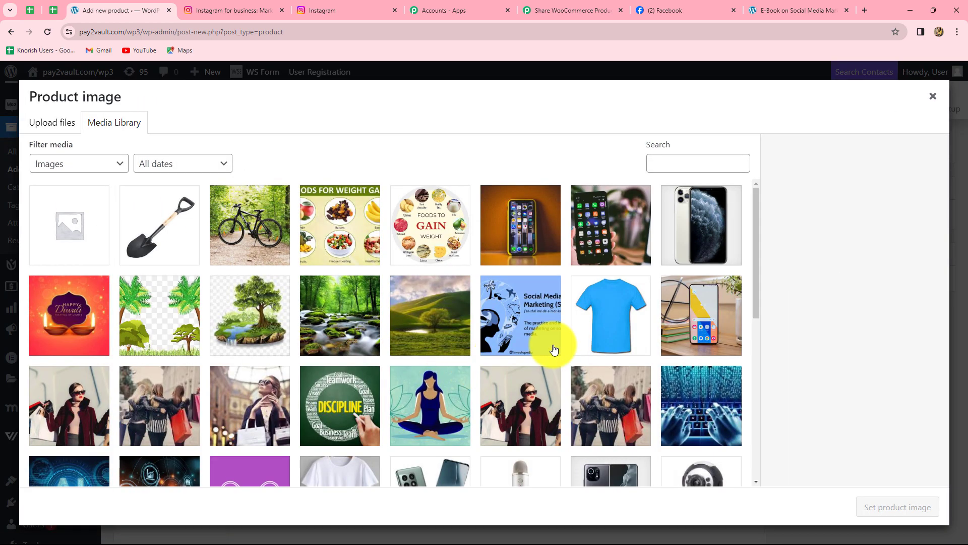
pyautogui.click(612, 335)
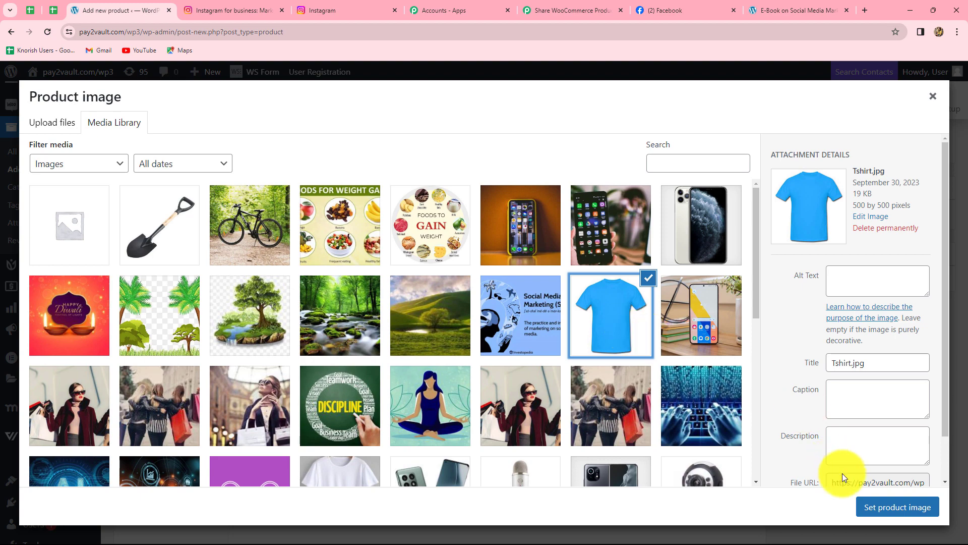
pyautogui.click(892, 509)
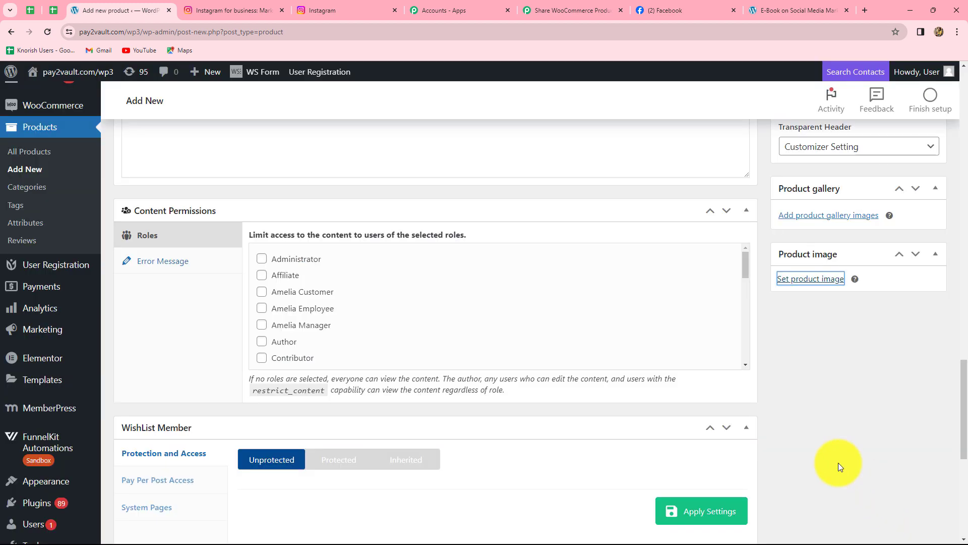
# Publish the Round Neck T-Shirt product and reload the Instagram feed to check for its post
pyautogui.scroll(15, 838, 462)
pyautogui.click(920, 354)
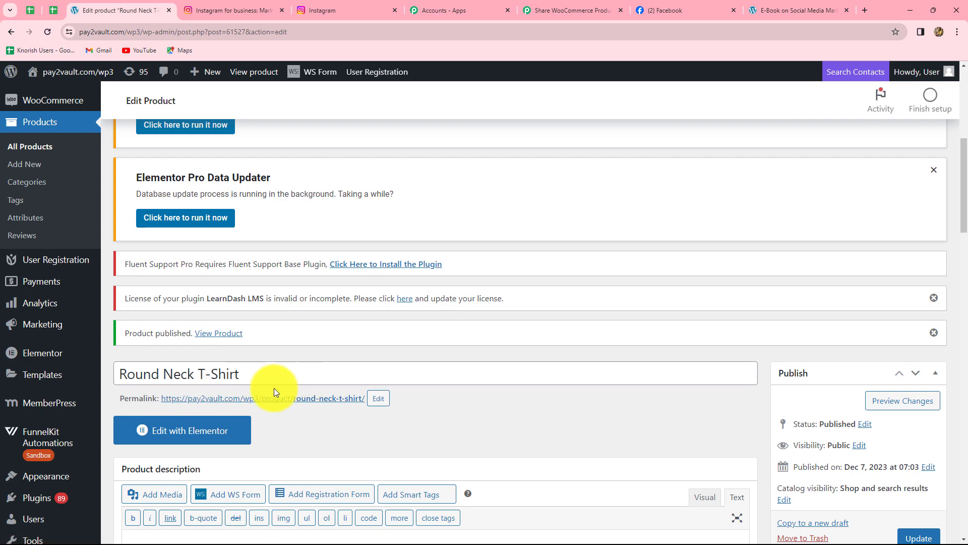
pyautogui.click(337, 8)
pyautogui.click(51, 32)
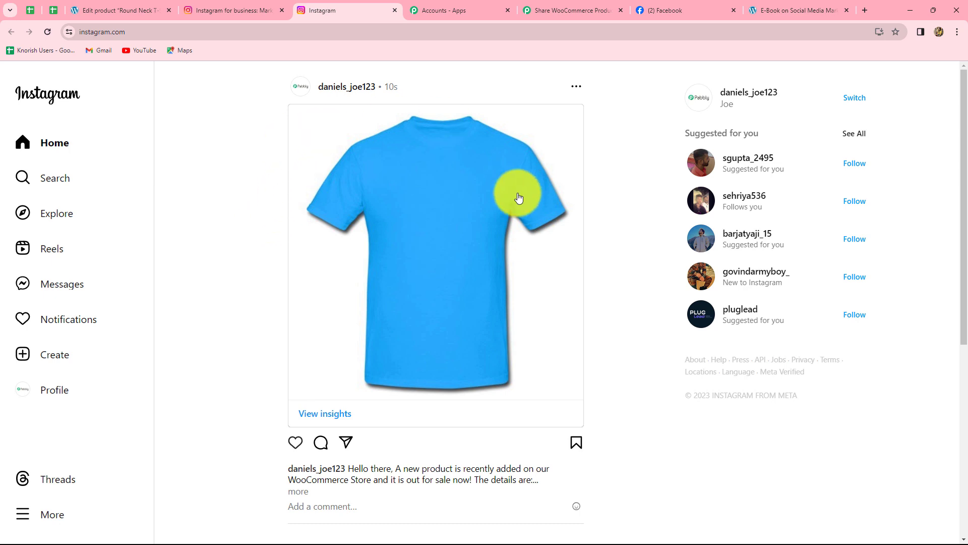
# Expand the T-shirt post's full caption on Instagram and open its product link in a new browser tab
pyautogui.scroll(-1, 591, 354)
pyautogui.scroll(-2, 591, 350)
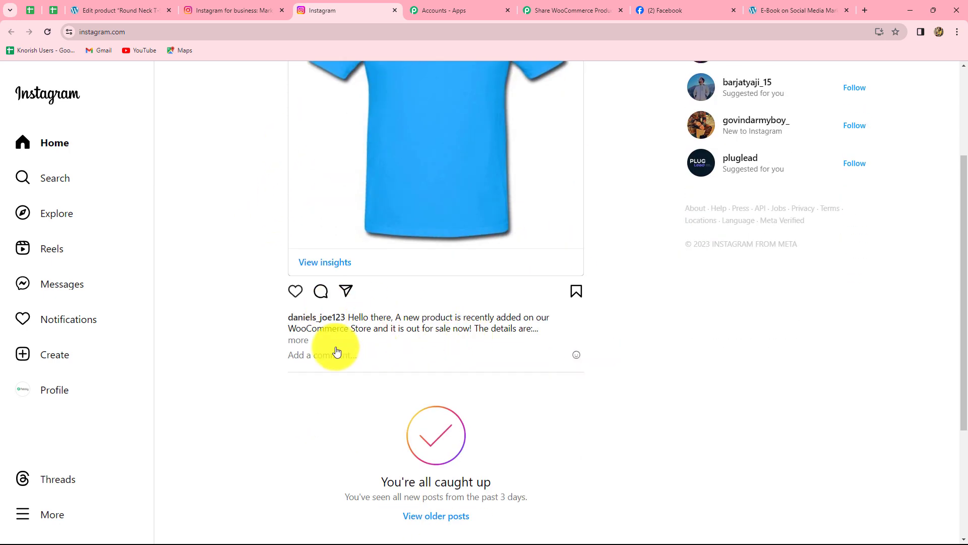
pyautogui.click(298, 339)
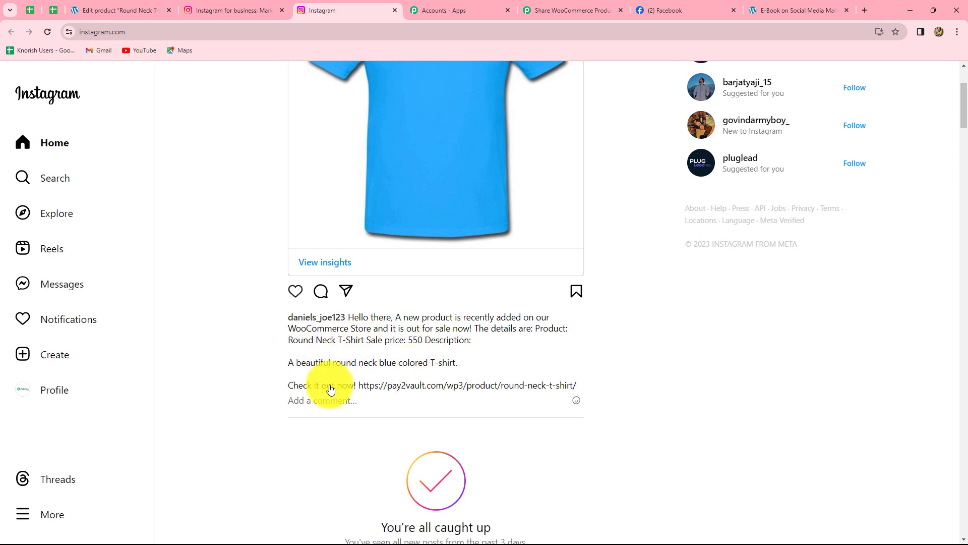
pyautogui.moveTo(358, 386); pyautogui.dragTo(759, 10)
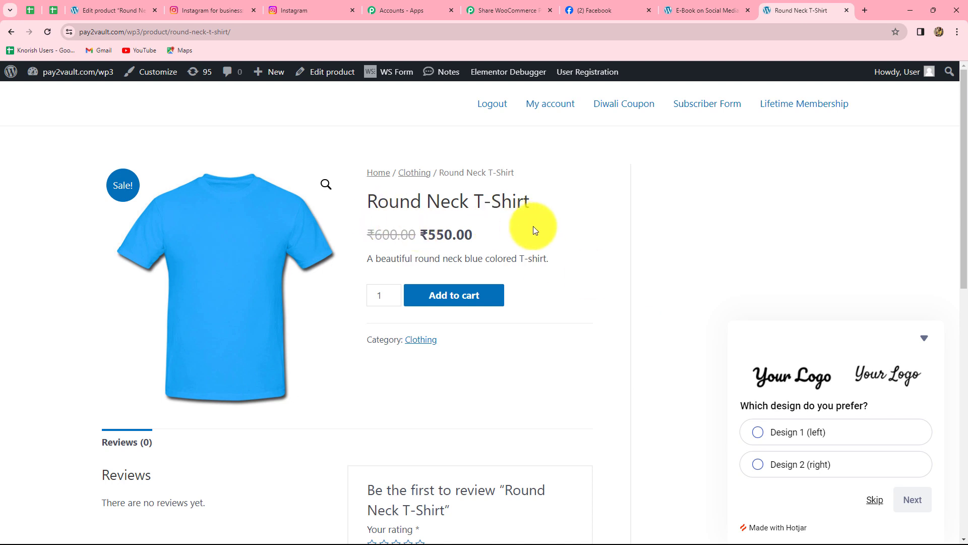
# Return to the Share WooCommerce Products on Instagram workflow in Pabbly Connect and collapse its Instagram for Business action step
pyautogui.click(490, 5)
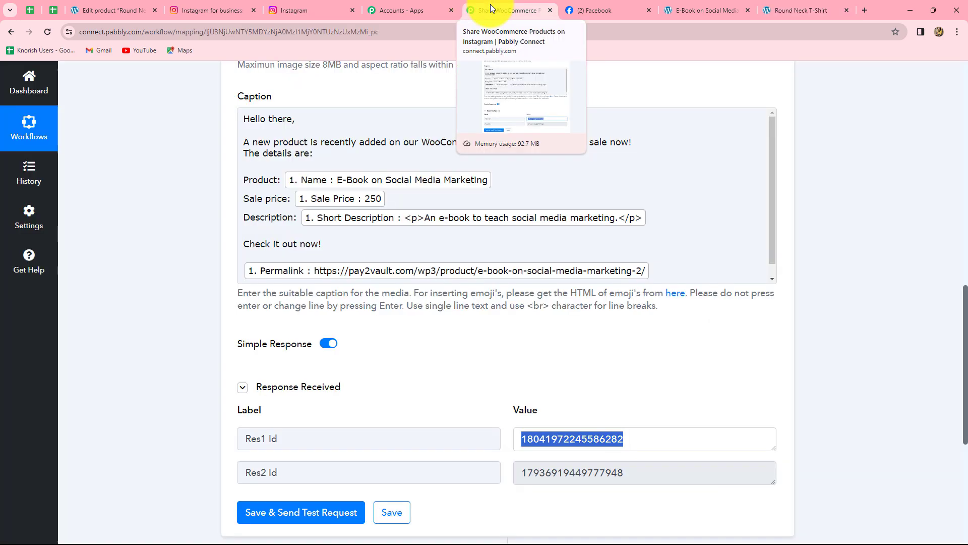
pyautogui.scroll(15, 827, 270)
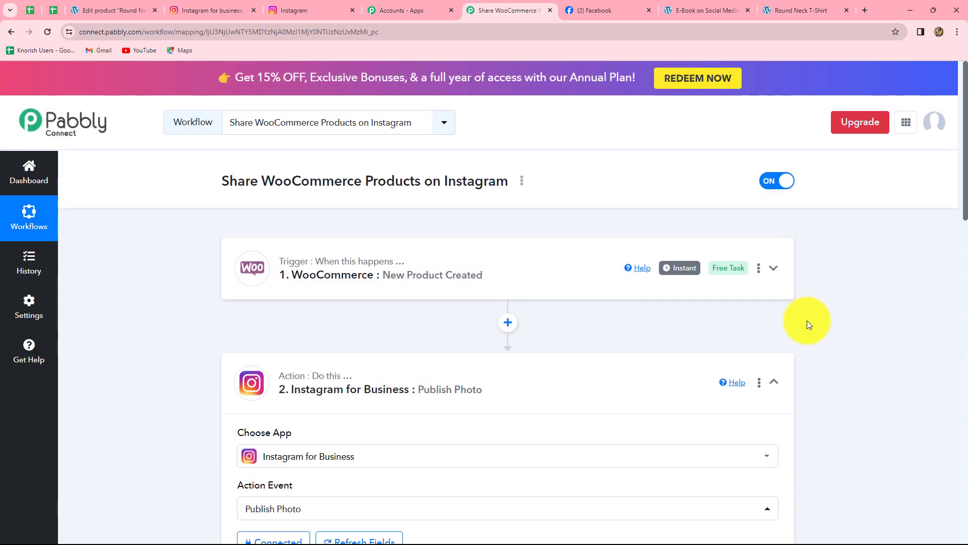
pyautogui.click(773, 382)
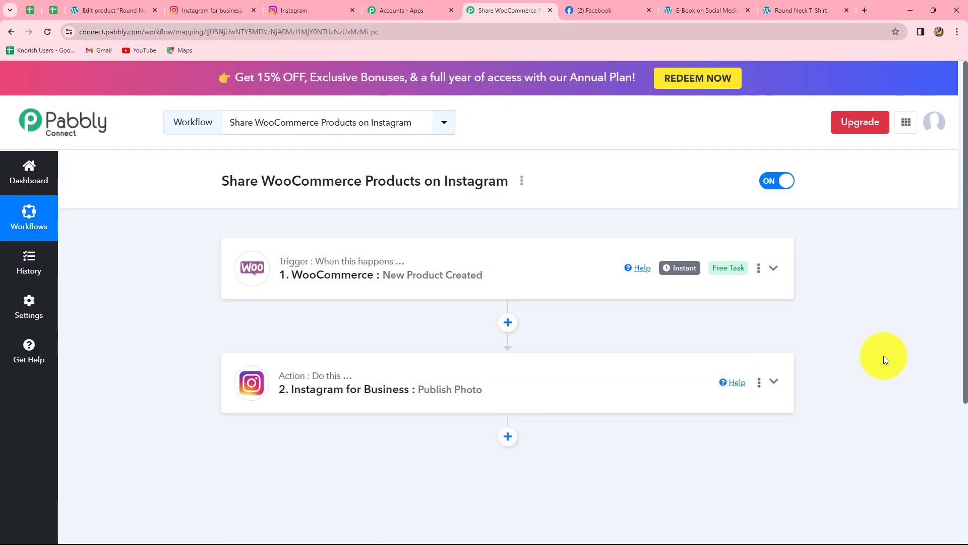